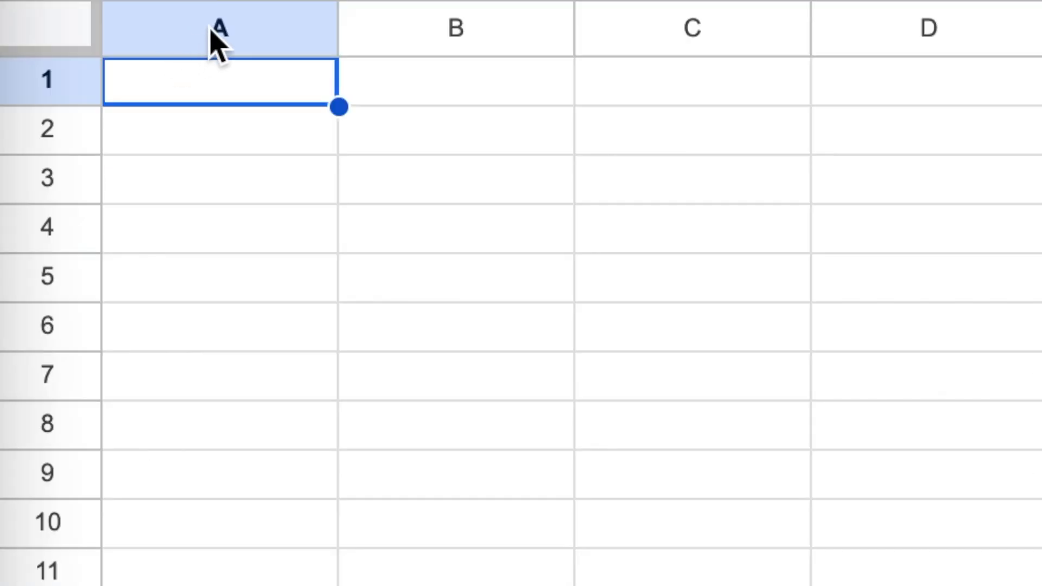
{"action": "left_click", "coordinate": [70, 98]}
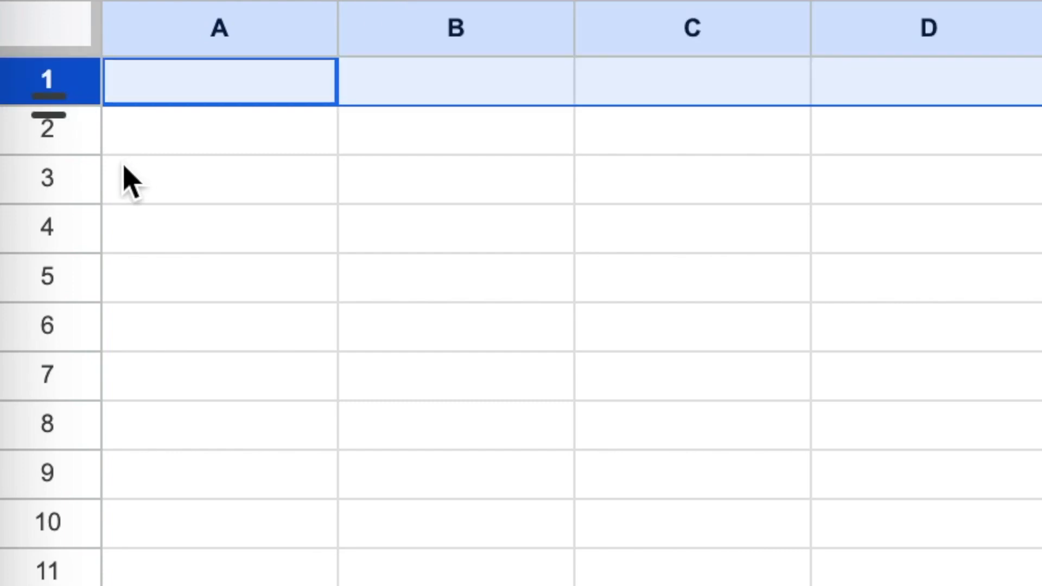
{"action": "left_click", "coordinate": [70, 130]}
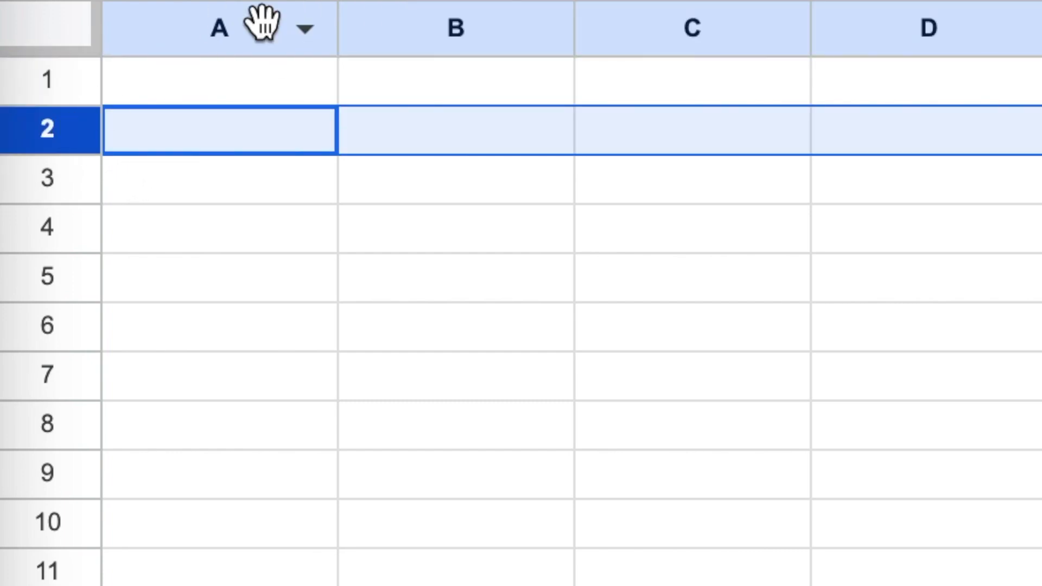
{"action": "left_click", "coordinate": [233, 19]}
{"action": "left_click", "coordinate": [440, 21]}
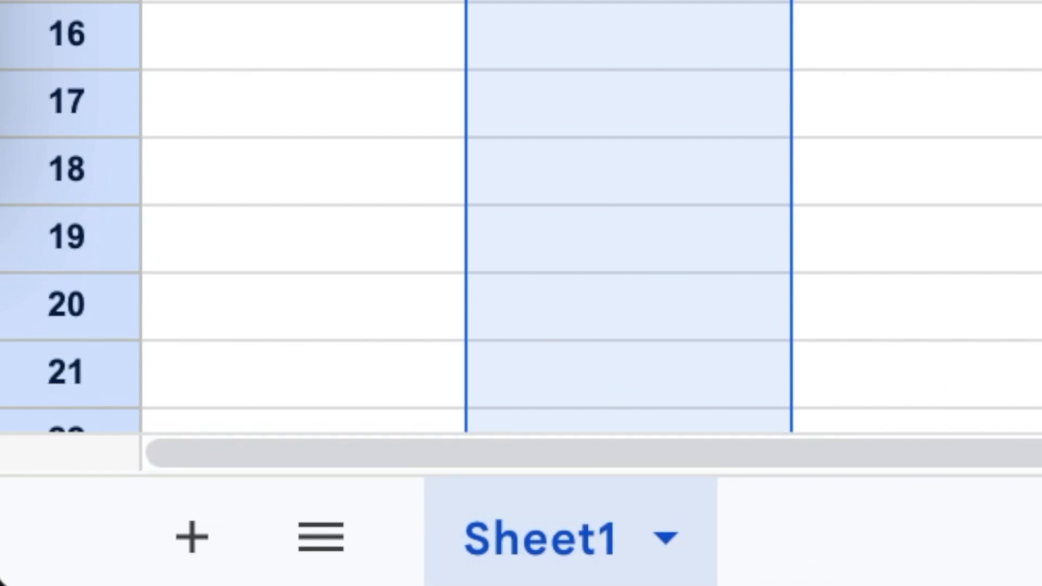
Enter the title "Space Academy Shopping" in cell A1
{"action": "left_click", "coordinate": [76, 156]}
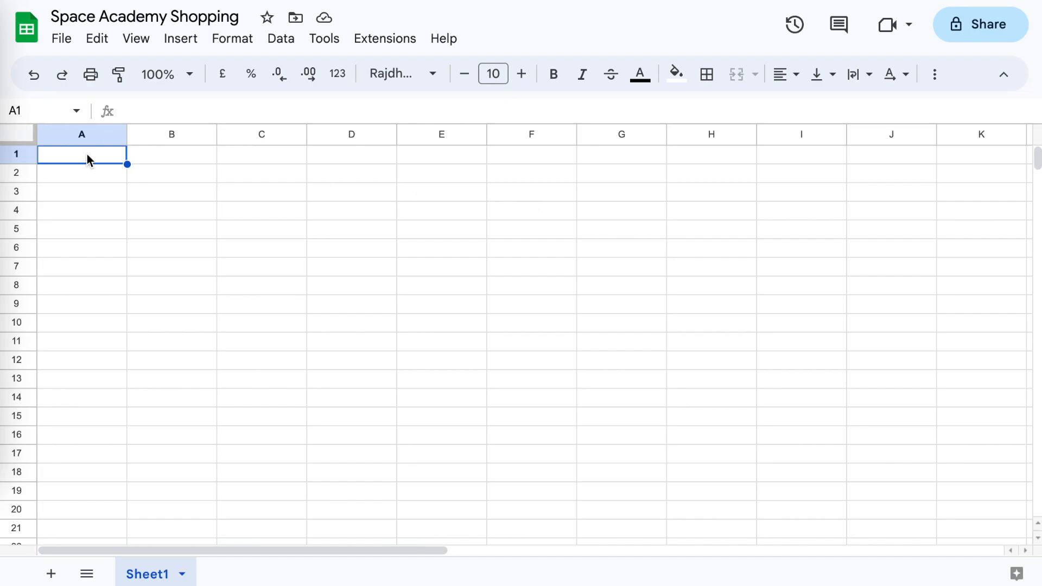
{"action": "type", "text": "Spac"}
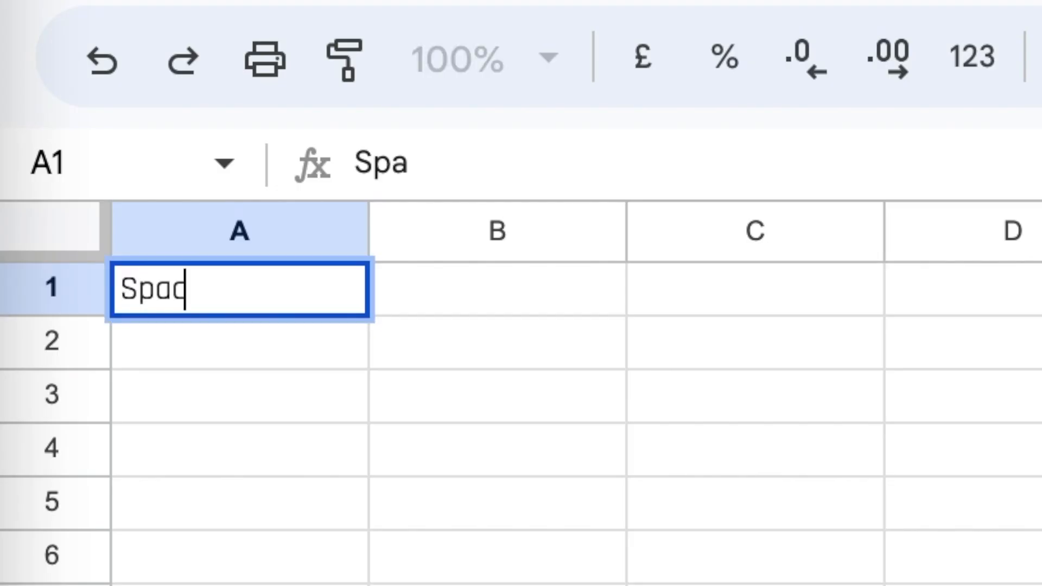
{"action": "type", "text": "e Academy Shopping"}
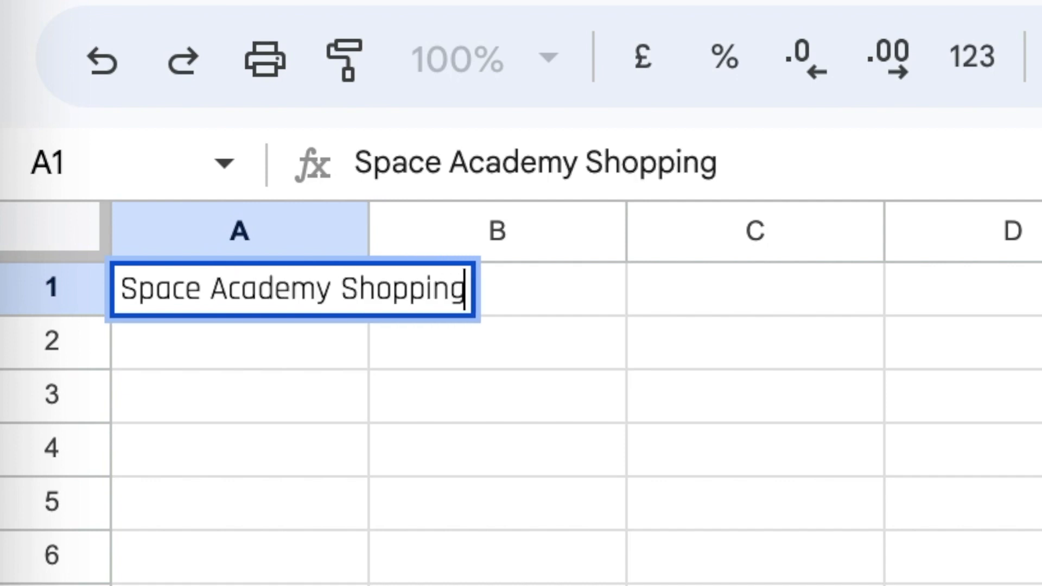
{"action": "key", "text": "Return"}
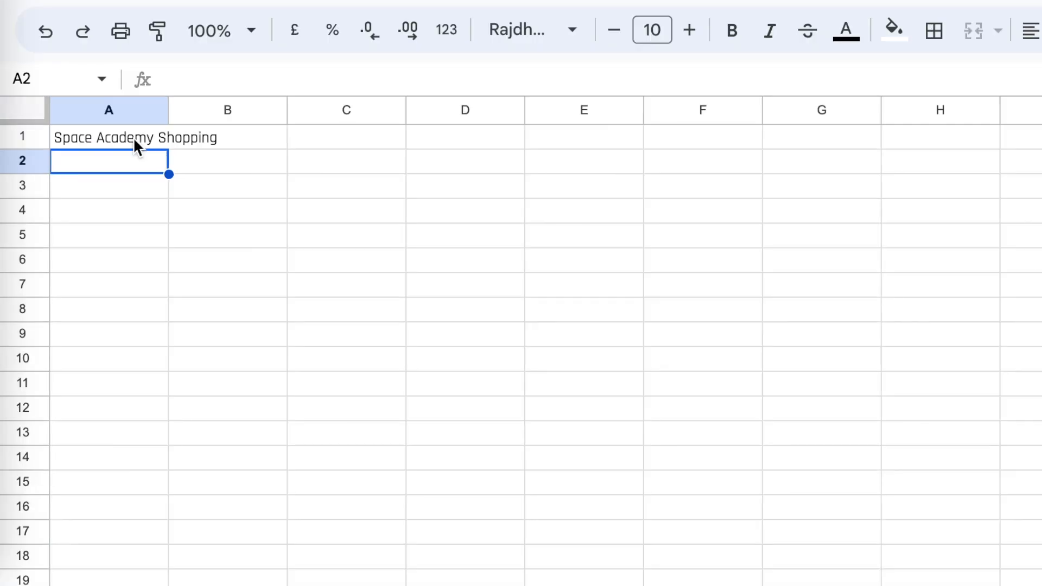
Format the title in cell A1 with font size 24 and red text
{"action": "left_click", "coordinate": [100, 156]}
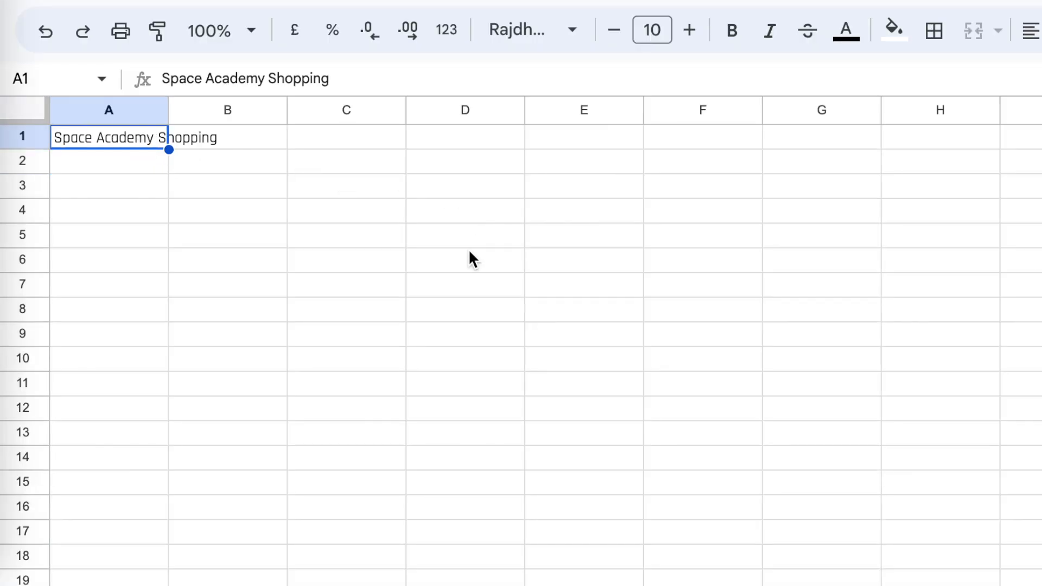
{"action": "left_click", "coordinate": [652, 21]}
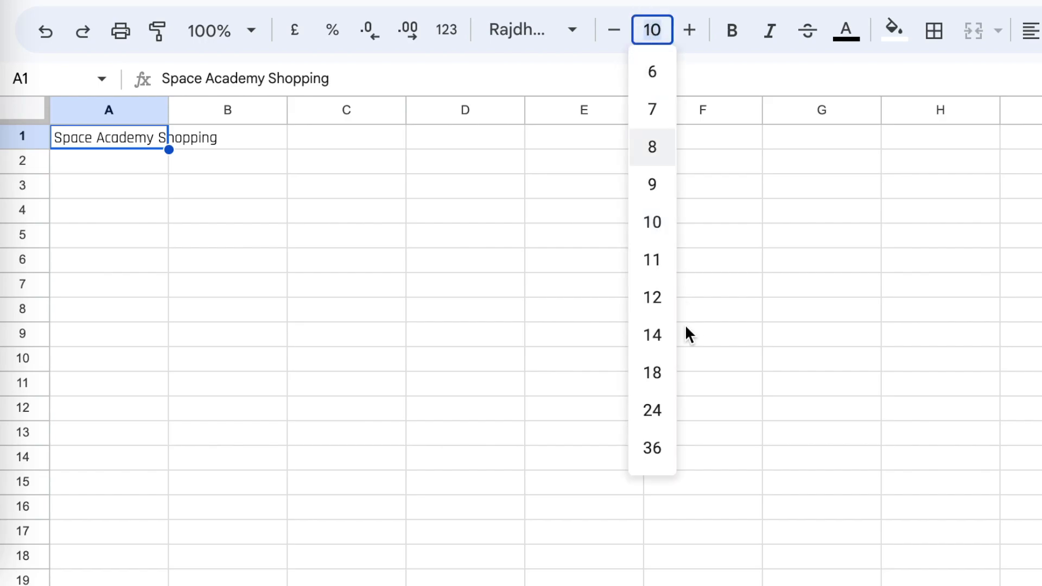
{"action": "left_click", "coordinate": [662, 411]}
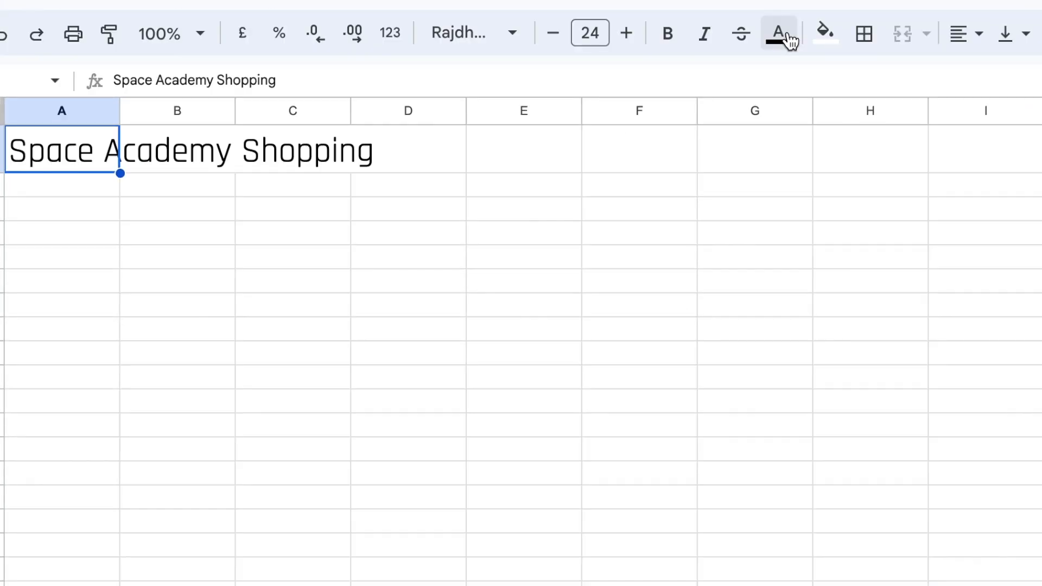
{"action": "left_click", "coordinate": [847, 30]}
{"action": "left_click", "coordinate": [810, 145]}
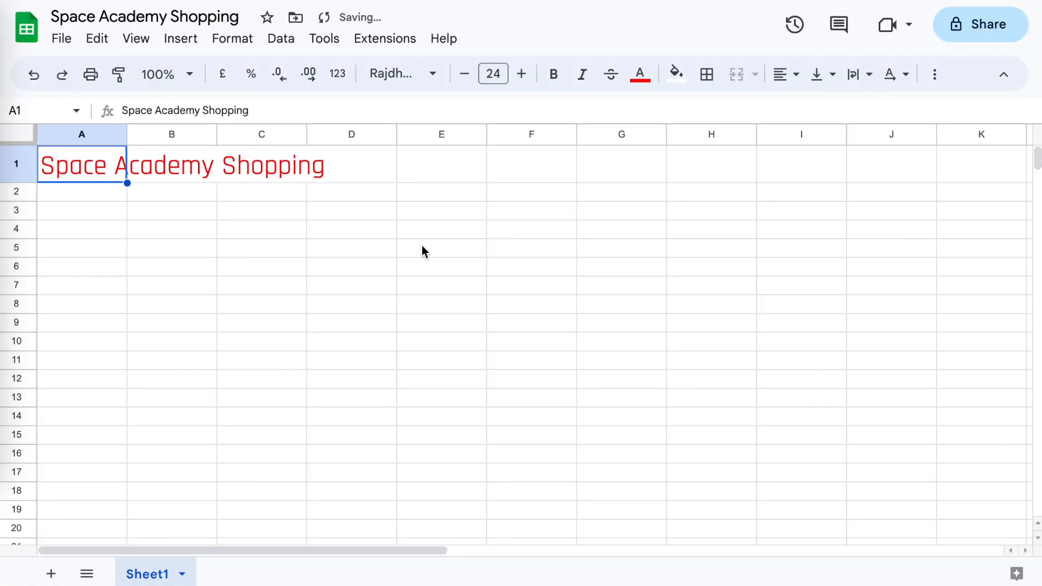
Enter the column headings Item, Price, Quantity and Total across cells A3 to D3
{"action": "left_click", "coordinate": [72, 213]}
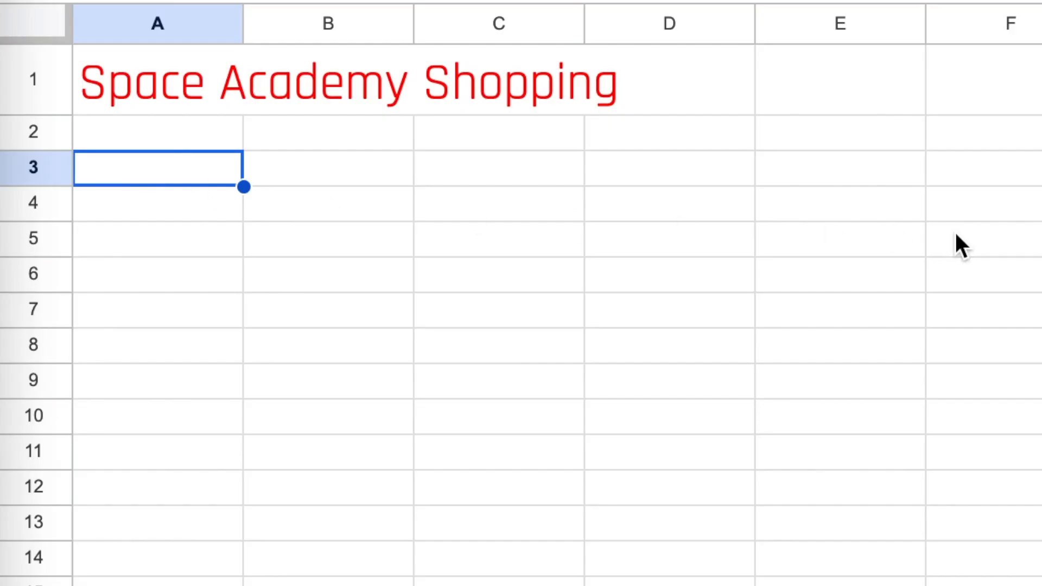
{"action": "type", "text": "Item"}
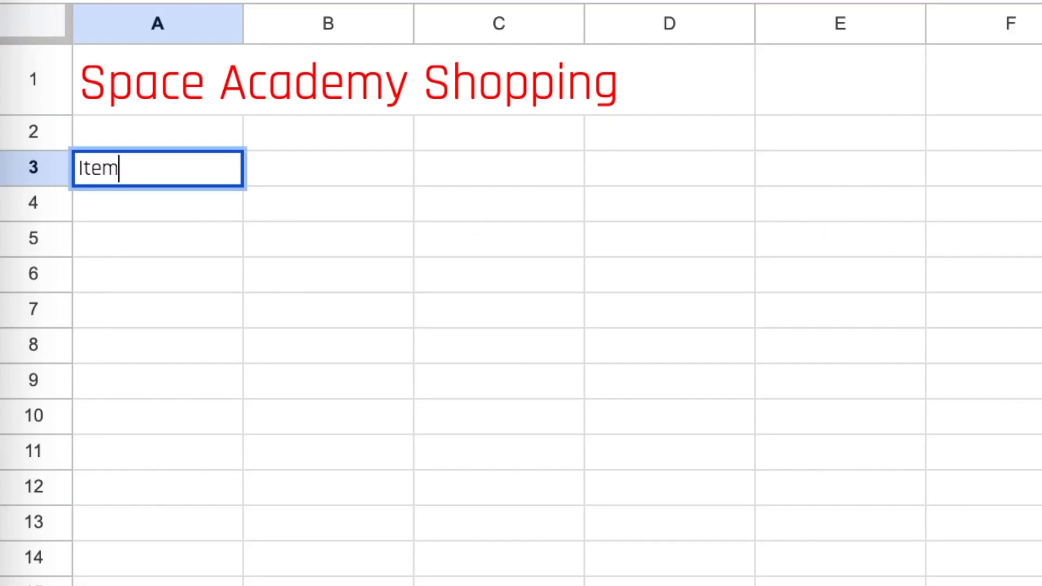
{"action": "key", "text": "Tab"}
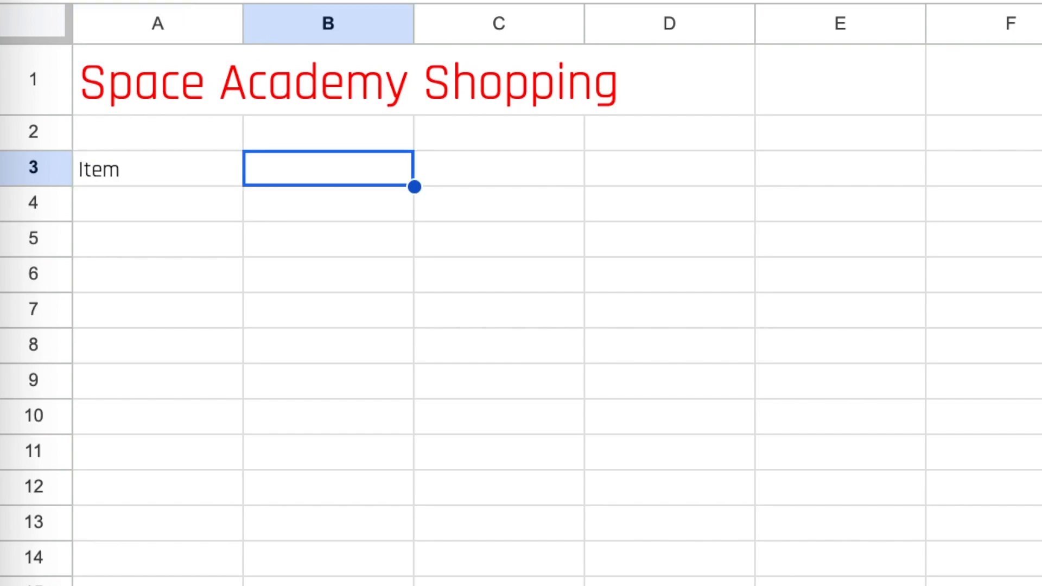
{"action": "type", "text": "Price"}
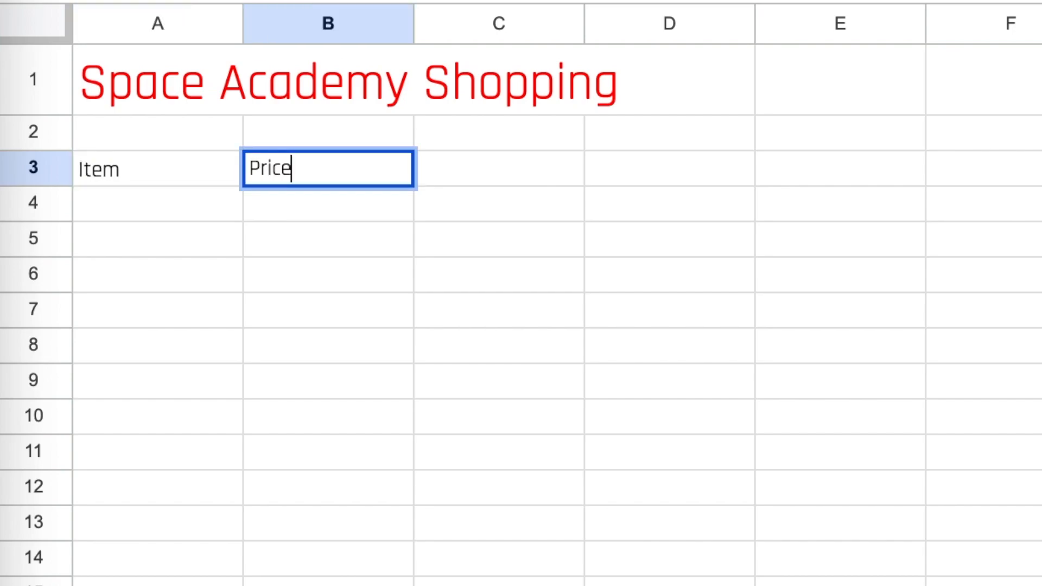
{"action": "key", "text": "Tab"}
{"action": "type", "text": "Quantity"}
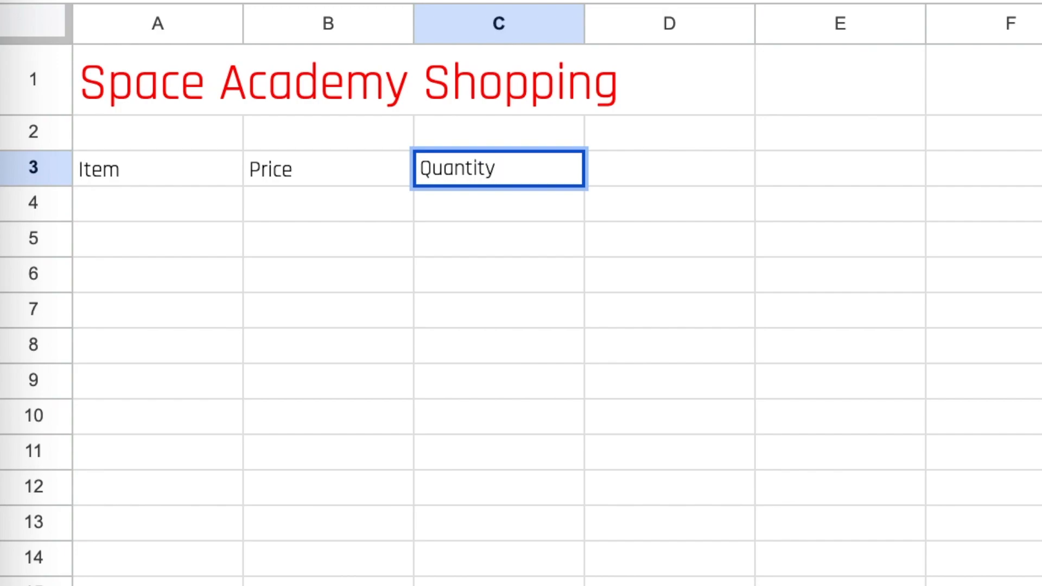
{"action": "key", "text": "Tab"}
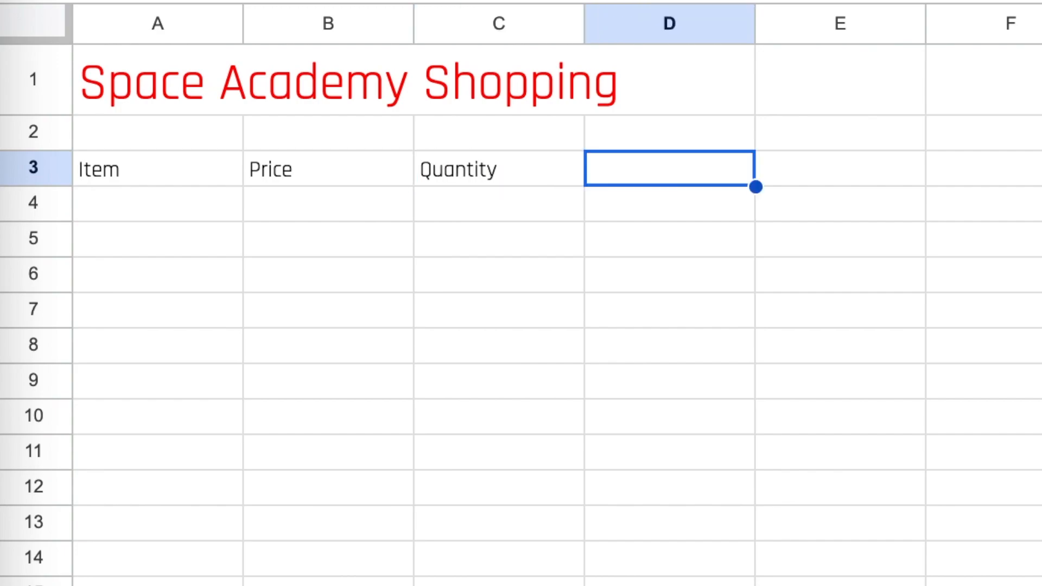
{"action": "type", "text": "Total"}
{"action": "key", "text": "Return"}
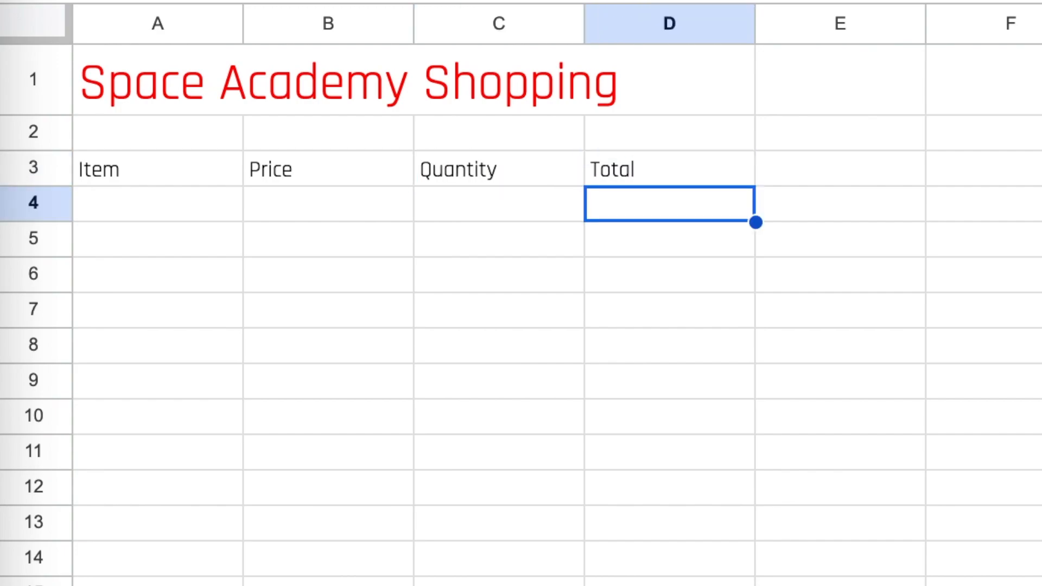
List the items Overalls, Flight Suit, Gloves and Boots under the Item heading in cells A4 to A7
{"action": "left_click", "coordinate": [164, 214]}
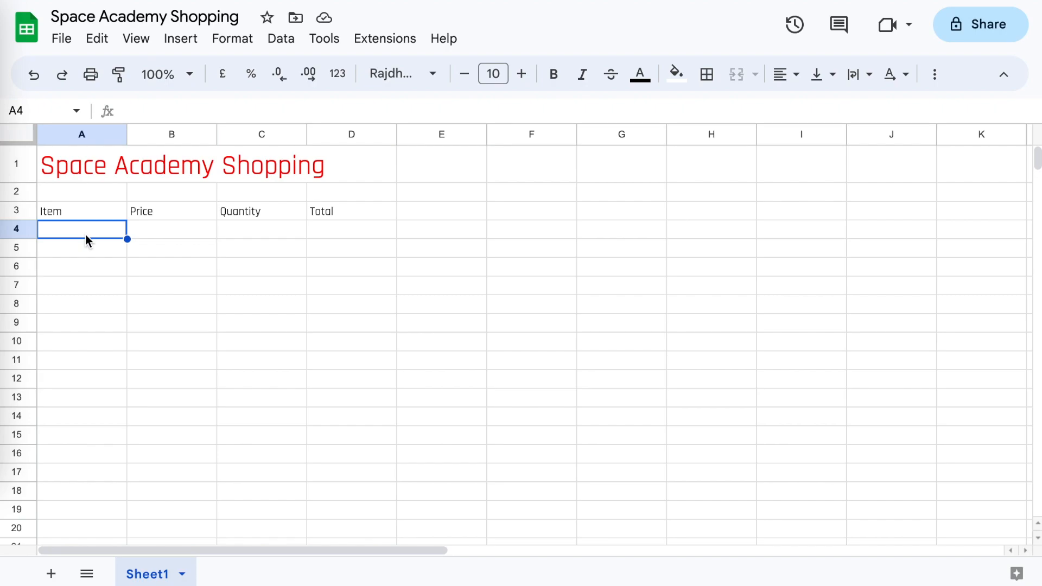
{"action": "type", "text": "Overalls"}
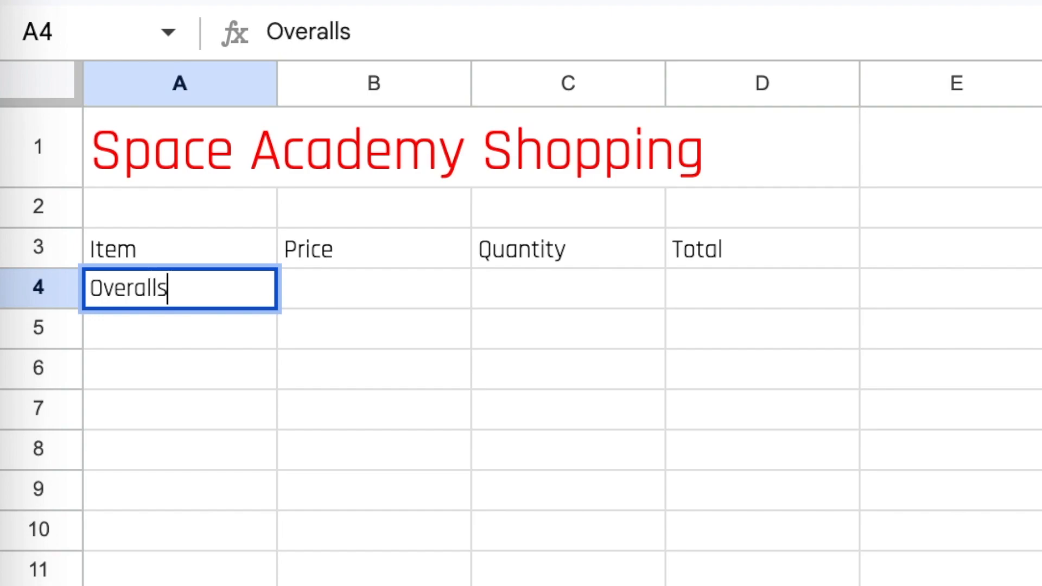
{"action": "key", "text": "Return"}
{"action": "type", "text": "Flight "}
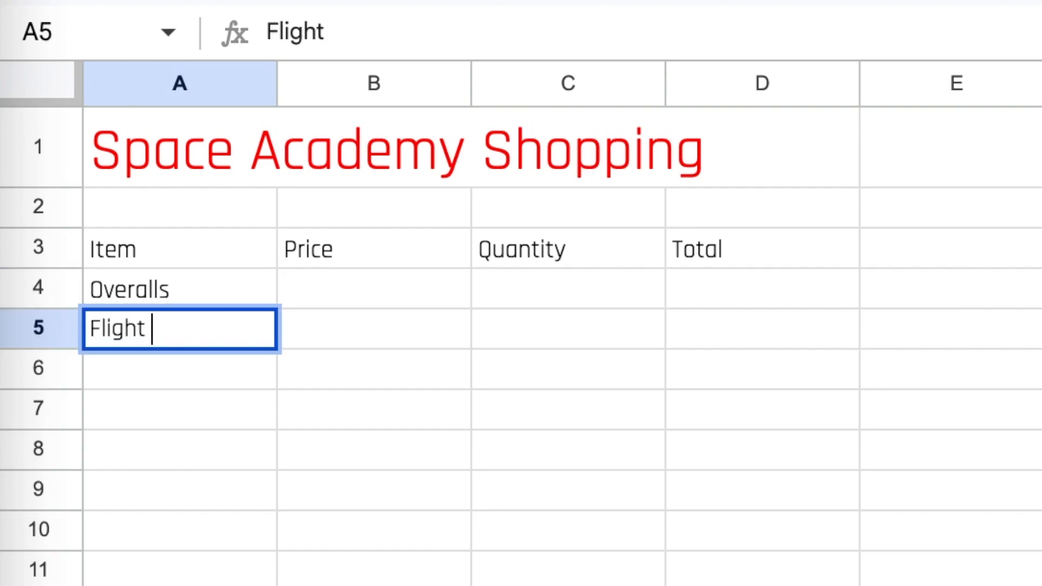
{"action": "type", "text": "Suit"}
{"action": "key", "text": "Return"}
{"action": "type", "text": "Gloves"}
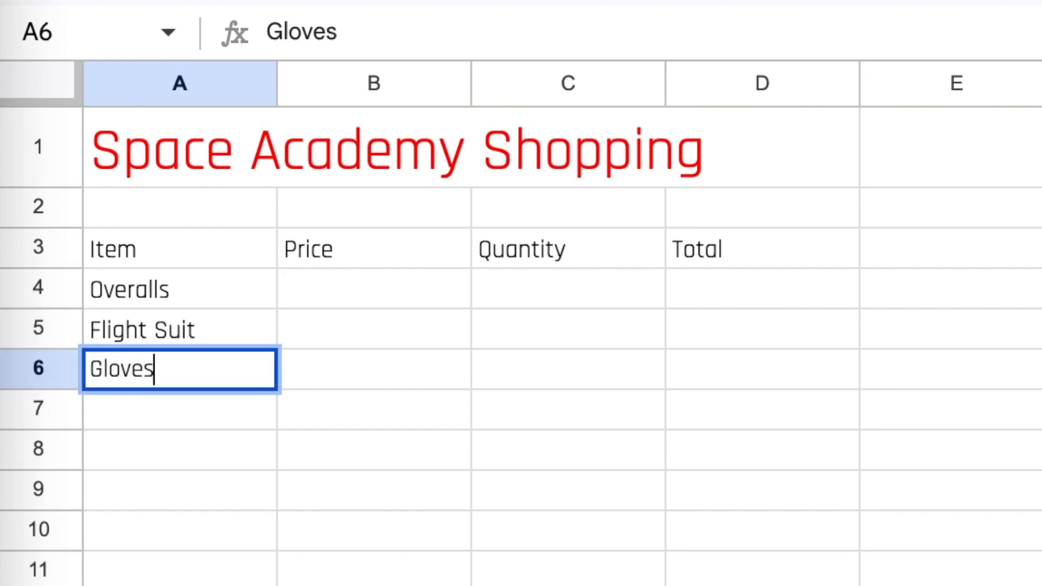
{"action": "key", "text": "Return"}
{"action": "type", "text": "Boots"}
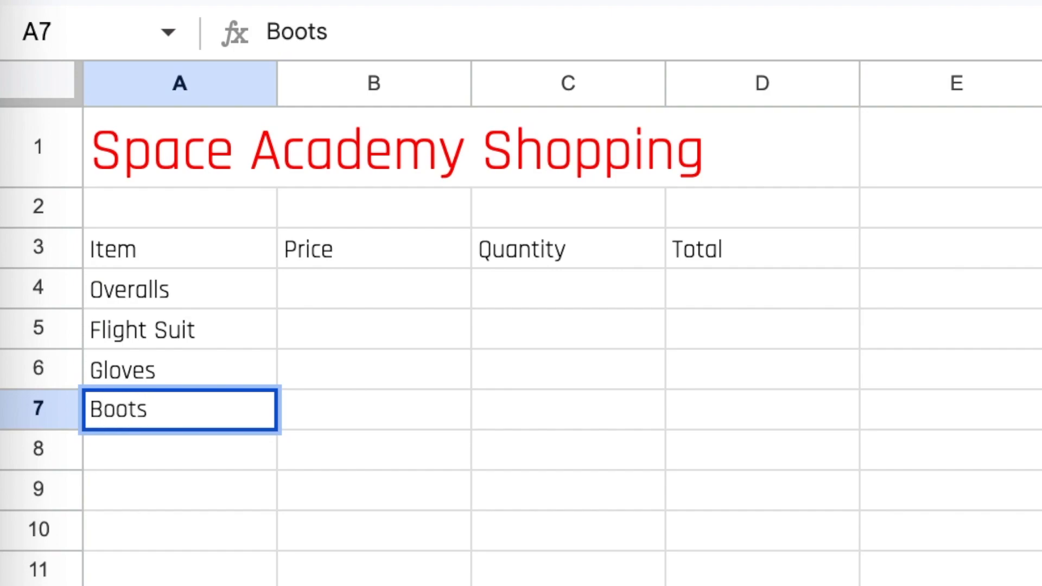
Fill in the item prices 50, 100, 70 and 150 in cells B4 to B7
{"action": "left_click", "coordinate": [328, 297]}
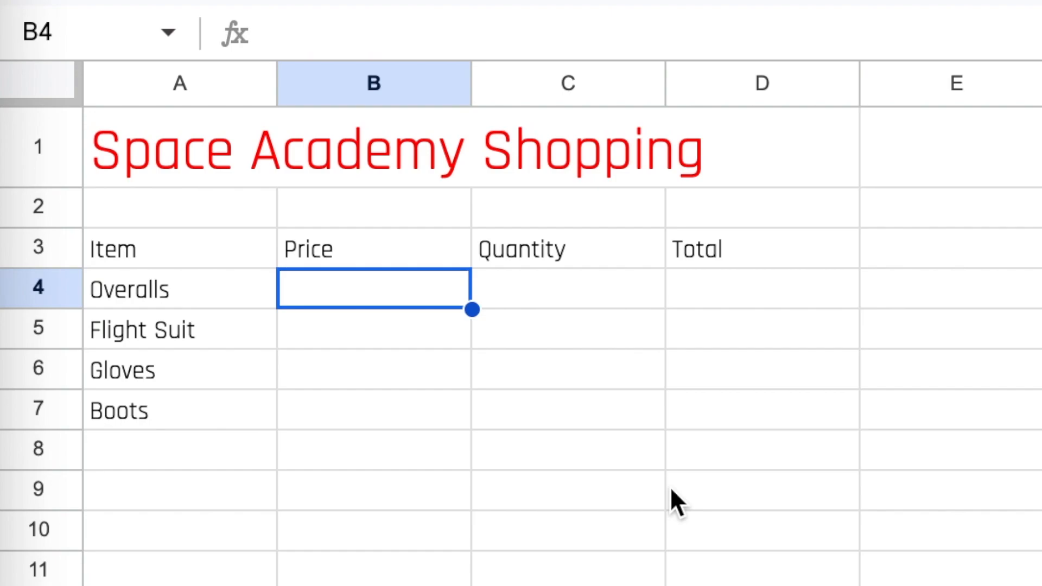
{"action": "type", "text": "50"}
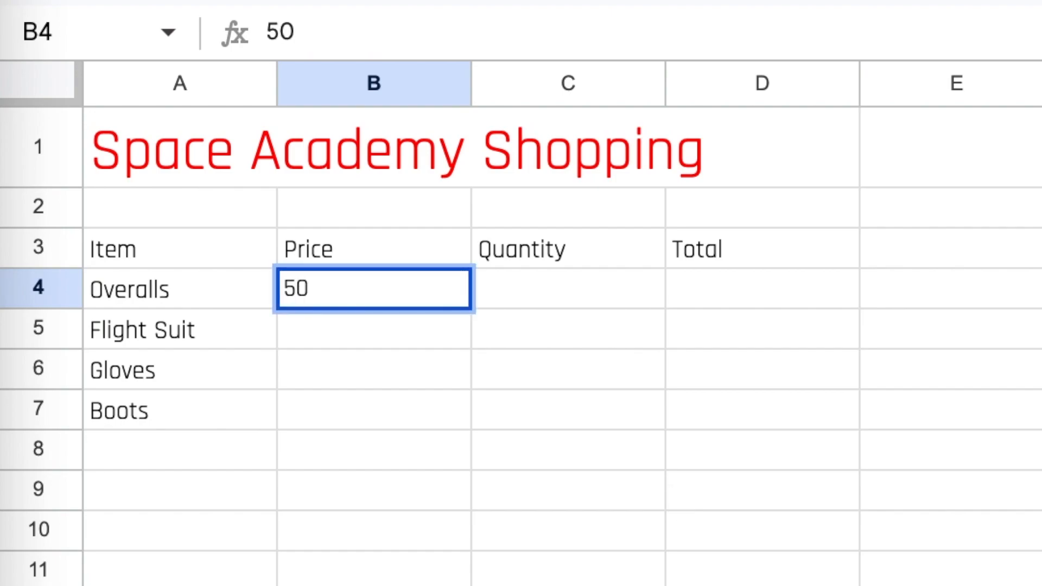
{"action": "key", "text": "Return"}
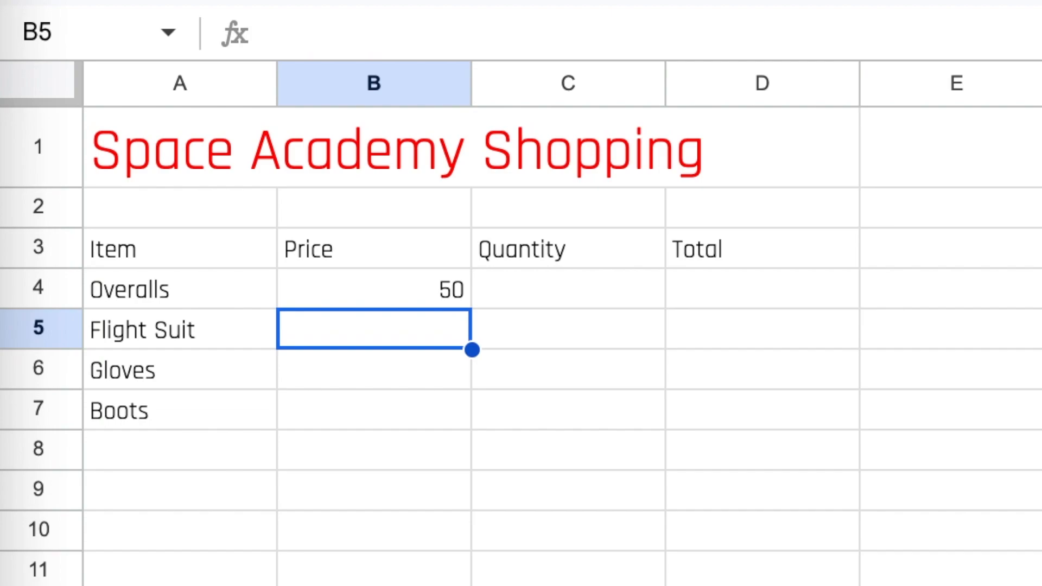
{"action": "type", "text": "100"}
{"action": "key", "text": "Return"}
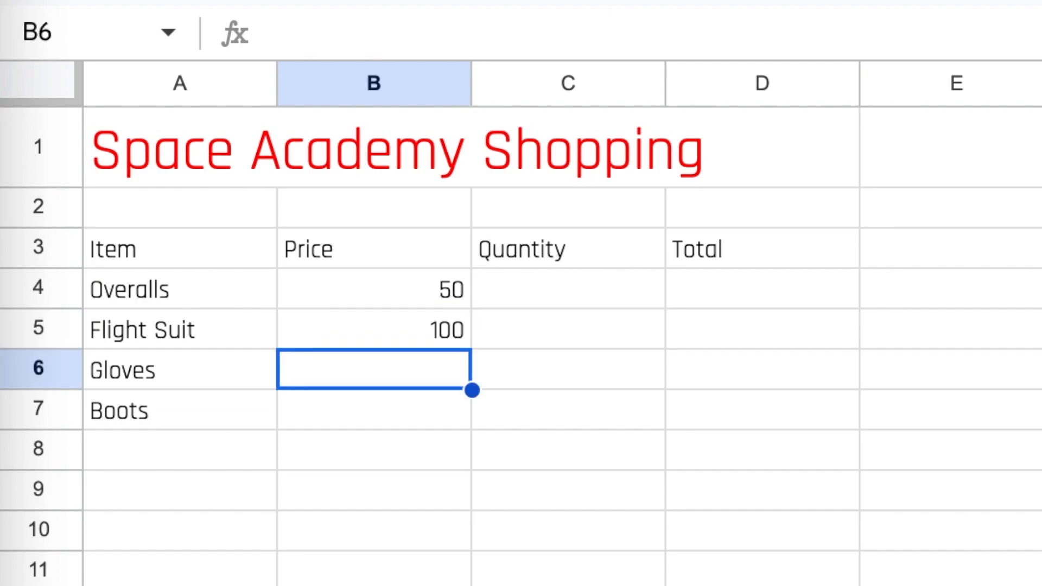
{"action": "type", "text": "70"}
{"action": "key", "text": "Return"}
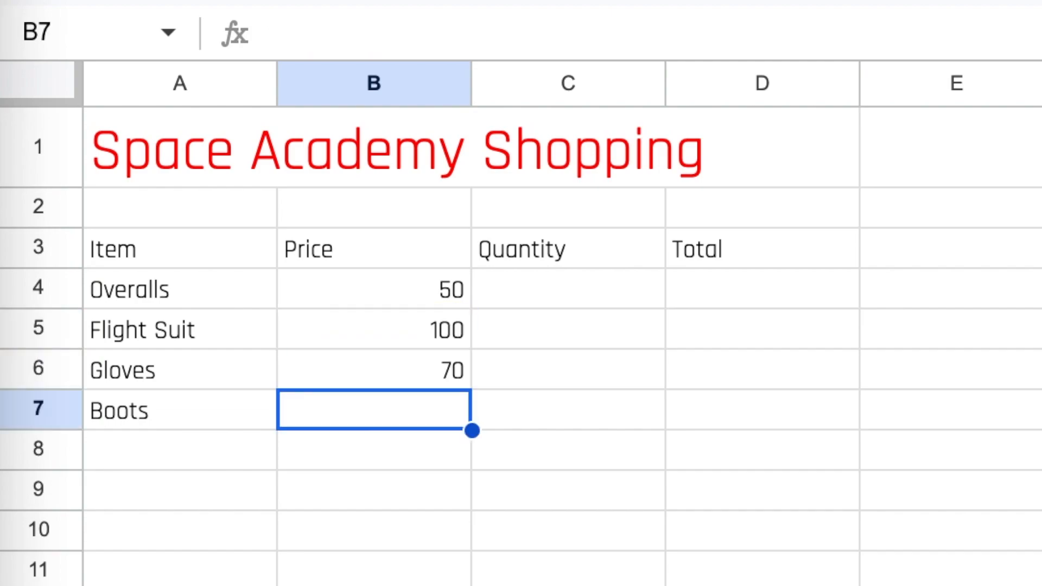
{"action": "type", "text": "150"}
{"action": "key", "text": "Return"}
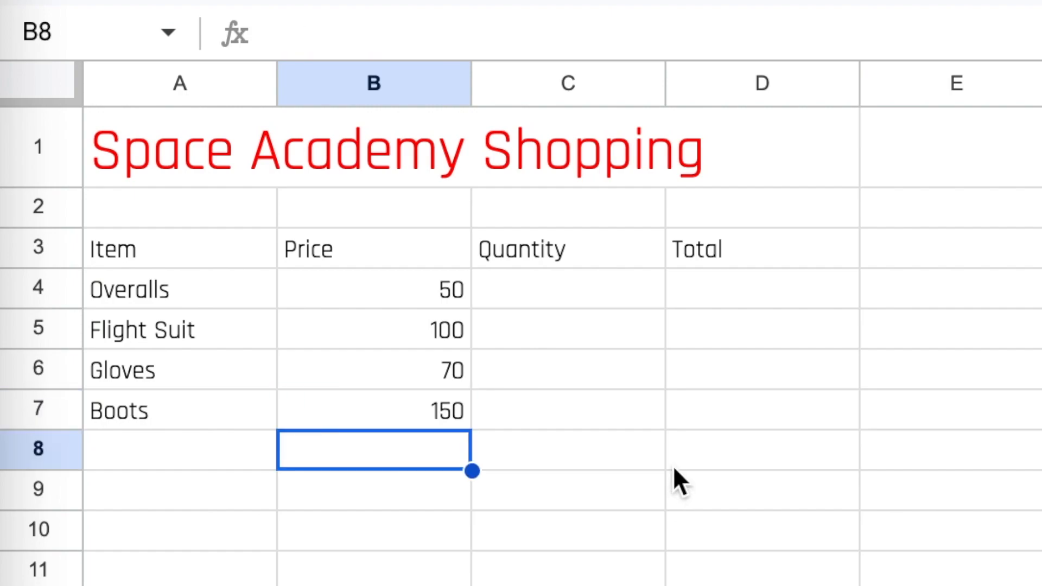
Fill in the item quantities 5, 2, 2 and 1 in cells C4 to C7
{"action": "left_click", "coordinate": [519, 287]}
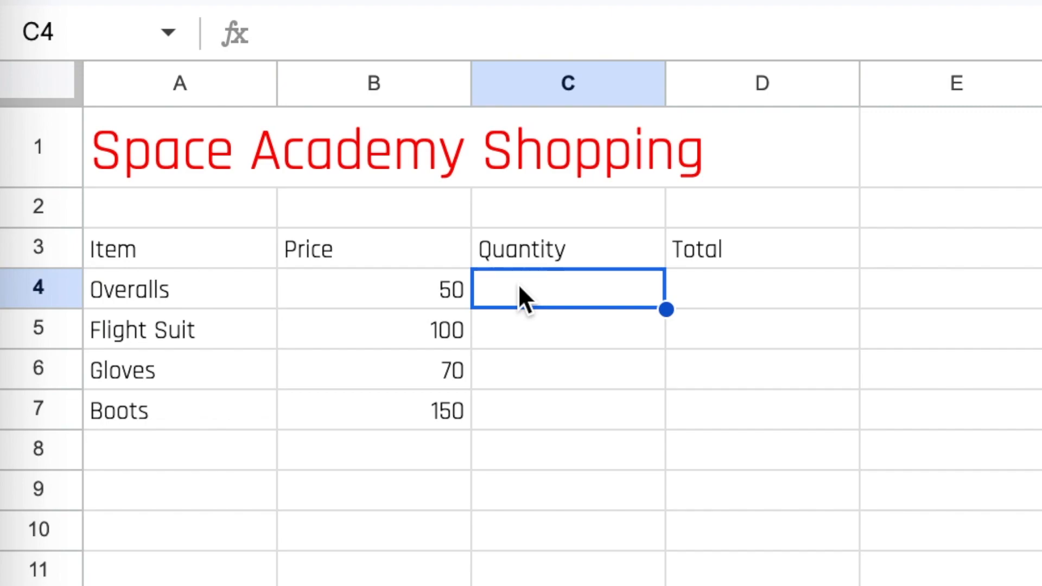
{"action": "type", "text": "5"}
{"action": "key", "text": "Return"}
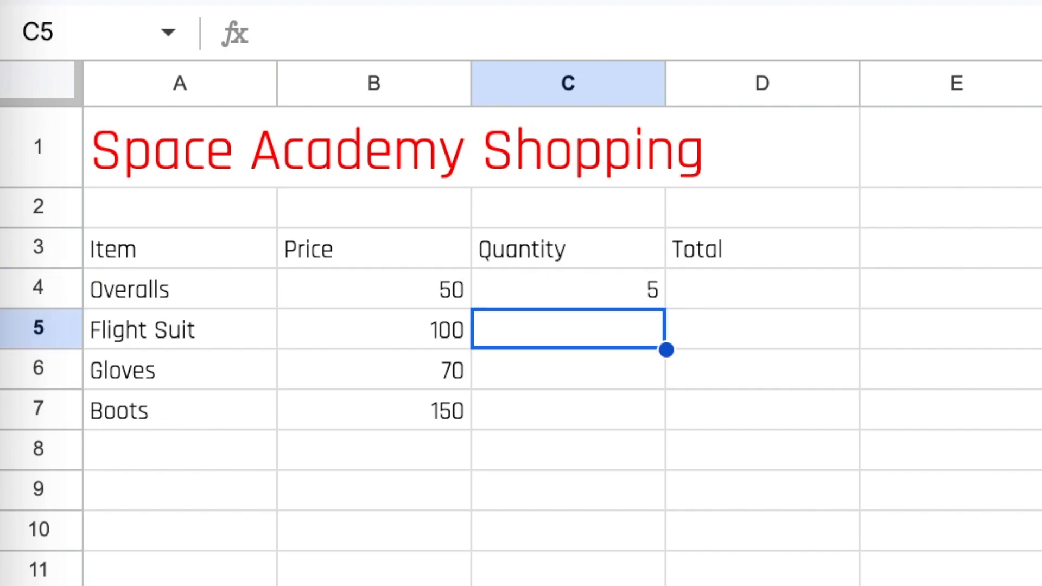
{"action": "type", "text": "2"}
{"action": "key", "text": "Return"}
{"action": "type", "text": "2"}
{"action": "key", "text": "Return"}
{"action": "type", "text": "1"}
{"action": "key", "text": "Return"}
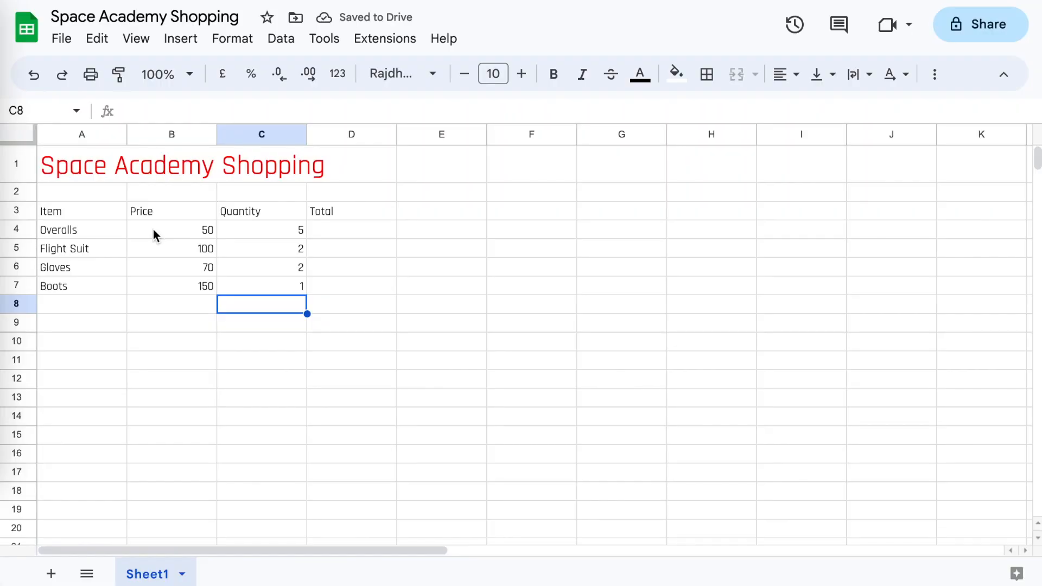
{"action": "left_click", "coordinate": [154, 229]}
{"action": "left_click_drag", "start_coordinate": [182, 228], "coordinate": [186, 288]}
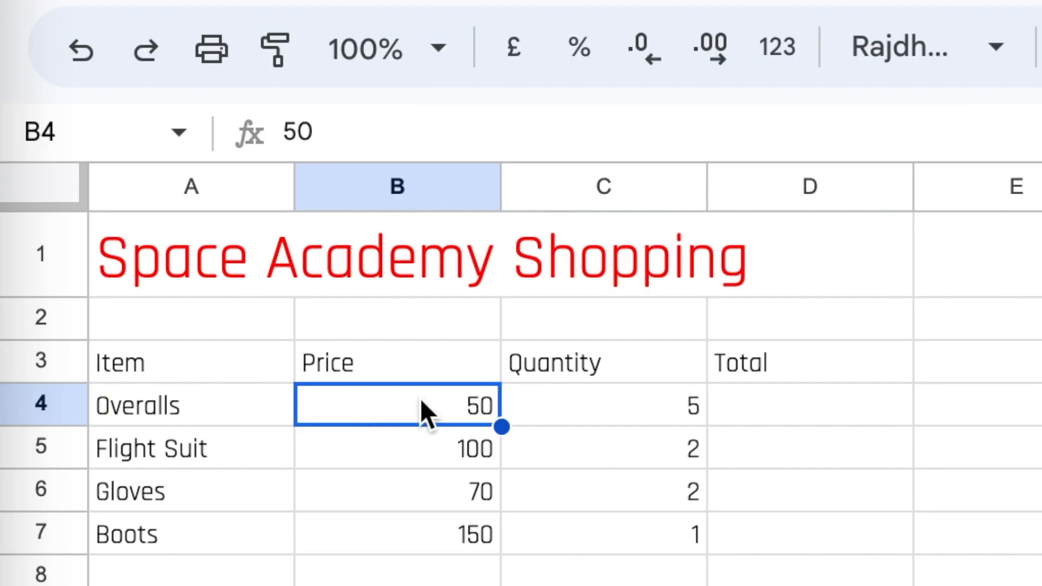
{"action": "left_click_drag", "start_coordinate": [431, 539], "coordinate": [432, 539]}
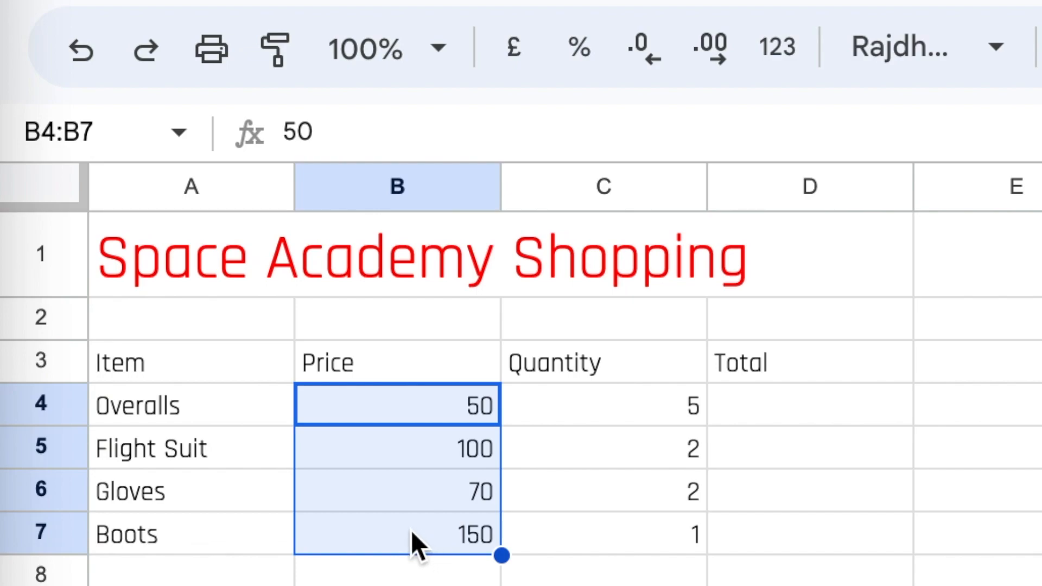
{"action": "left_click", "coordinate": [543, 585]}
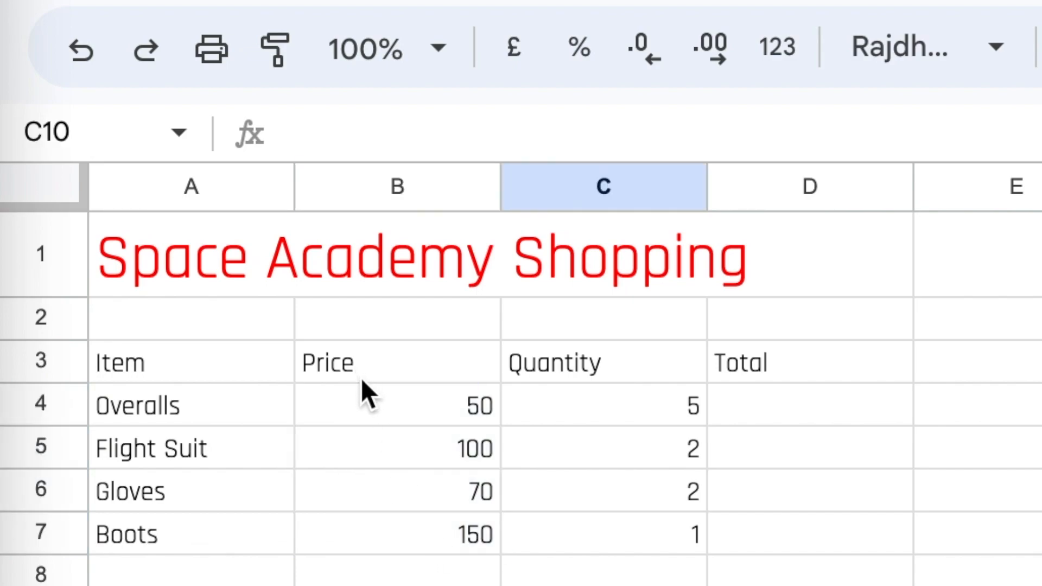
Format the prices in cells B4 to B7 as pounds sterling with two decimal places
{"action": "left_click", "coordinate": [389, 403]}
{"action": "left_click_drag", "start_coordinate": [383, 452], "coordinate": [385, 534]}
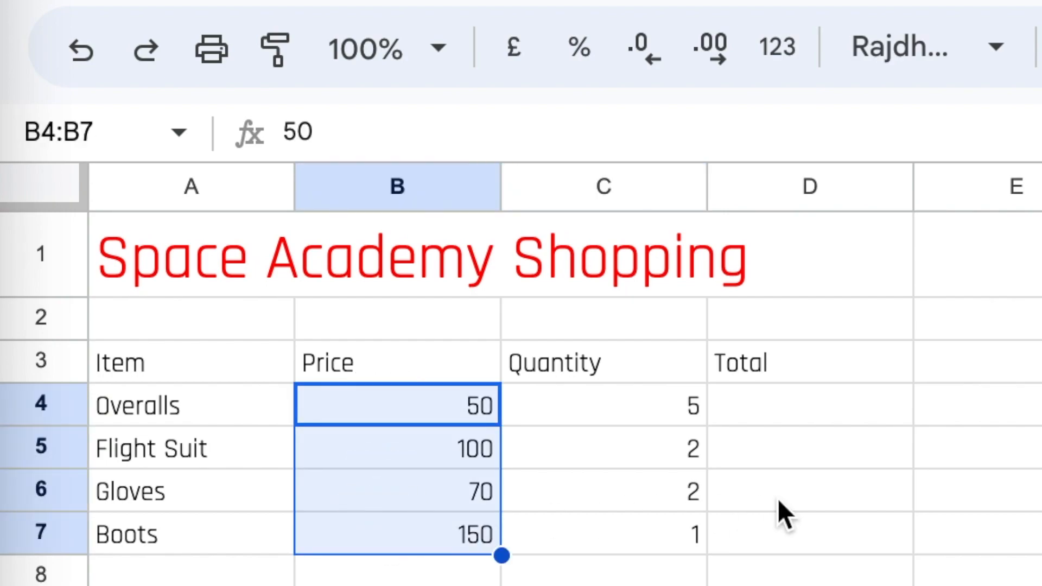
{"action": "left_click", "coordinate": [778, 498]}
{"action": "left_click", "coordinate": [392, 403]}
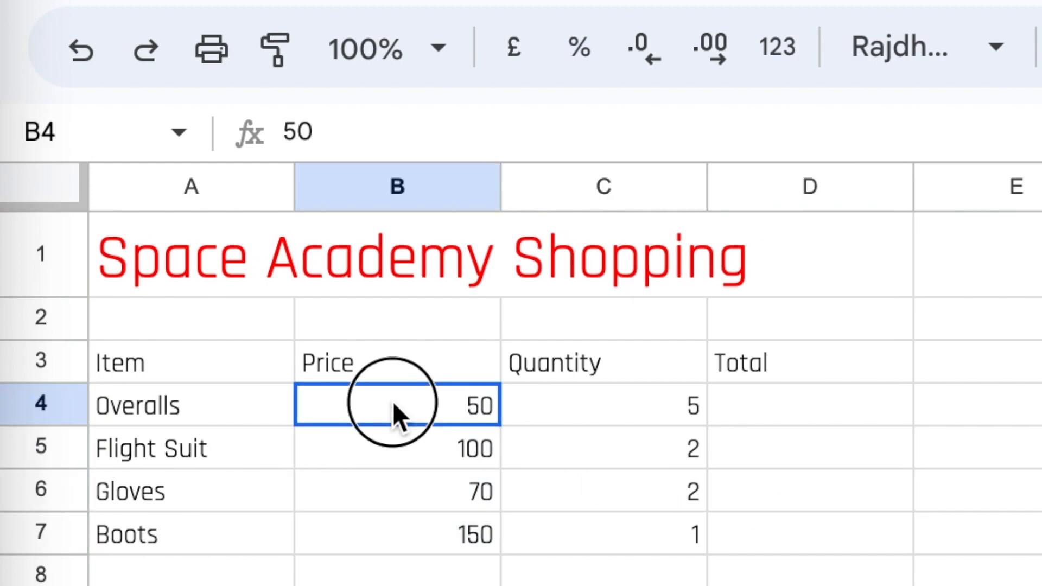
{"action": "left_click_drag", "start_coordinate": [392, 402], "coordinate": [373, 536]}
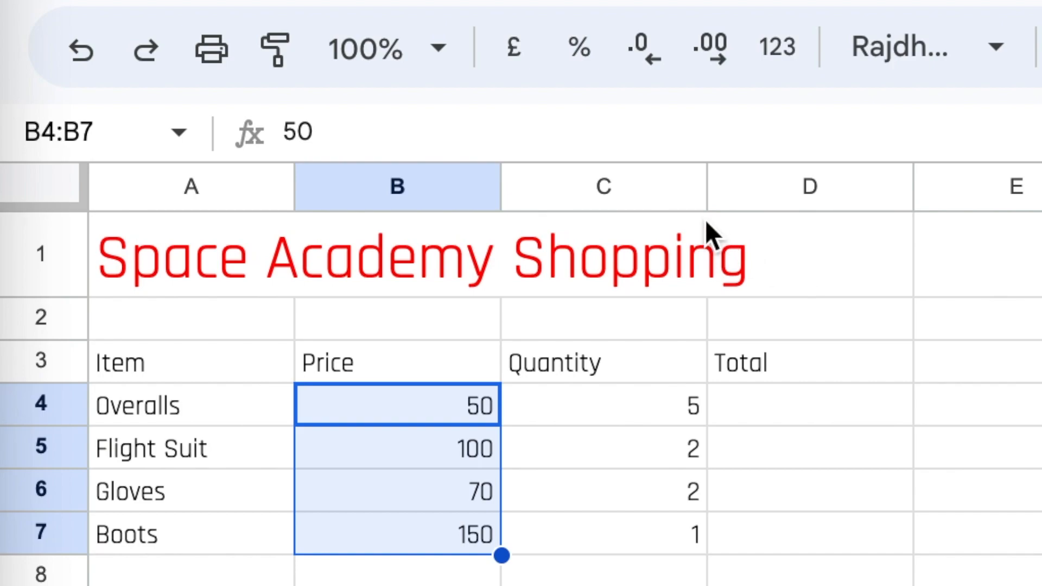
{"action": "left_click", "coordinate": [529, 66]}
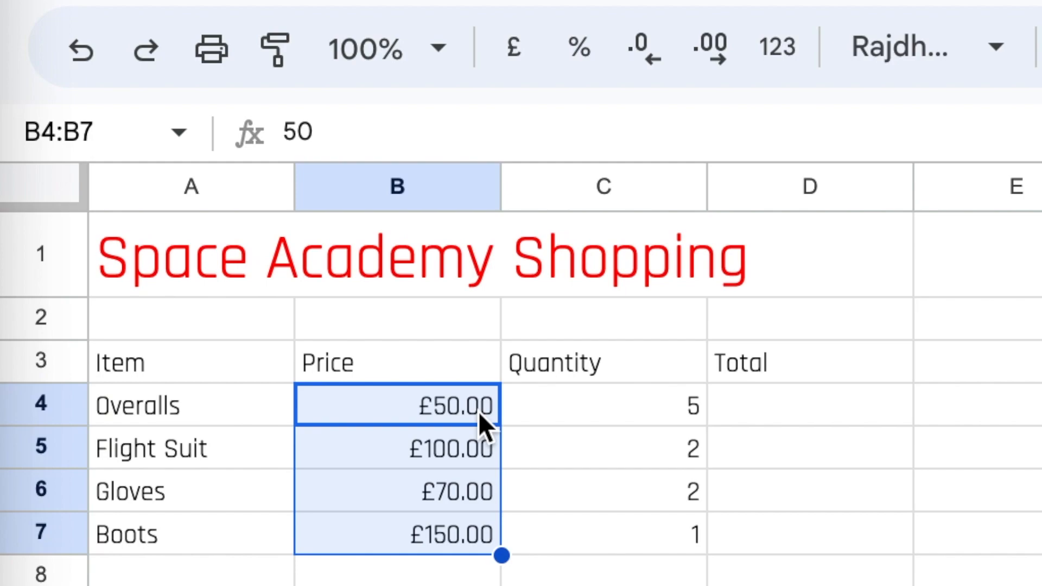
{"action": "left_click", "coordinate": [643, 48]}
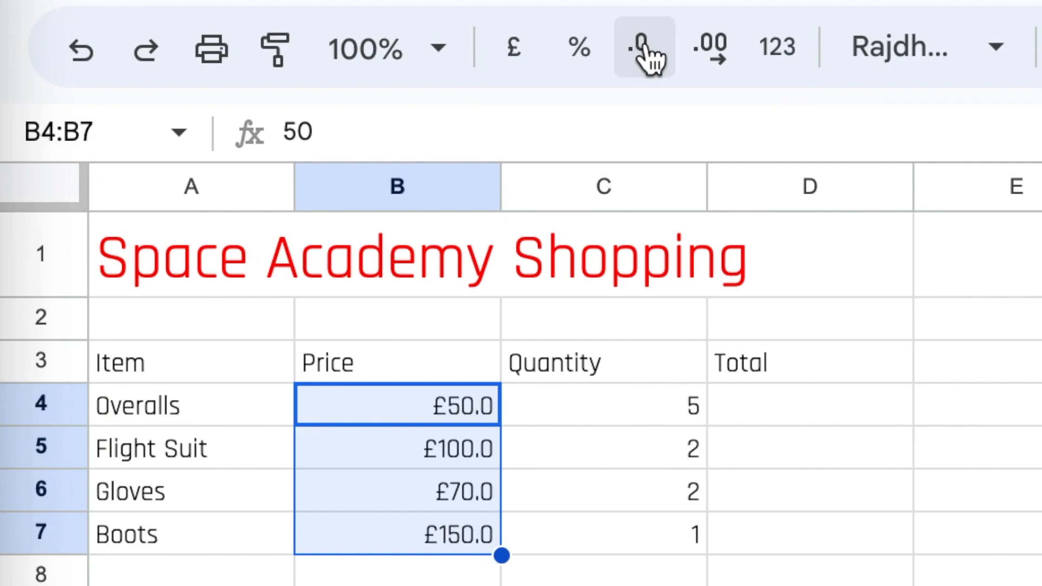
{"action": "left_click", "coordinate": [713, 69]}
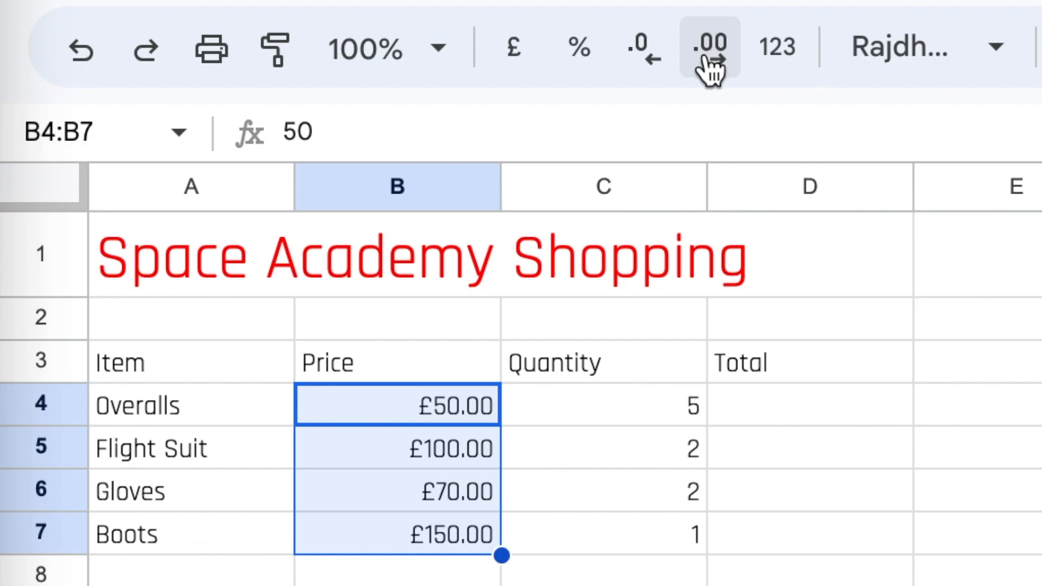
Enter the formula =B4*C4 in cell D4 to calculate the Overalls total, and reject the suggested auto-fill
{"action": "left_click", "coordinate": [792, 406]}
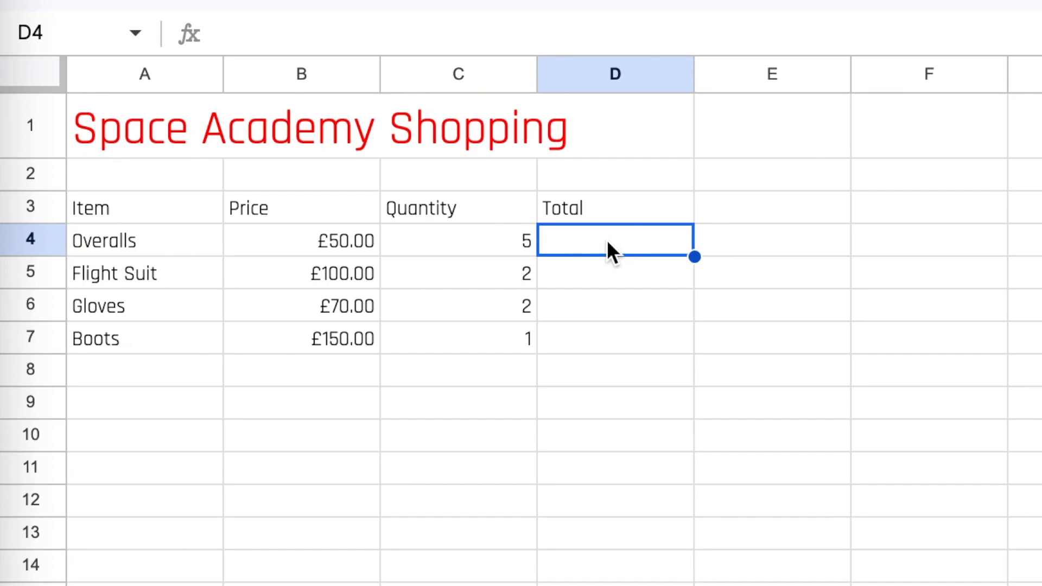
{"action": "type", "text": "="}
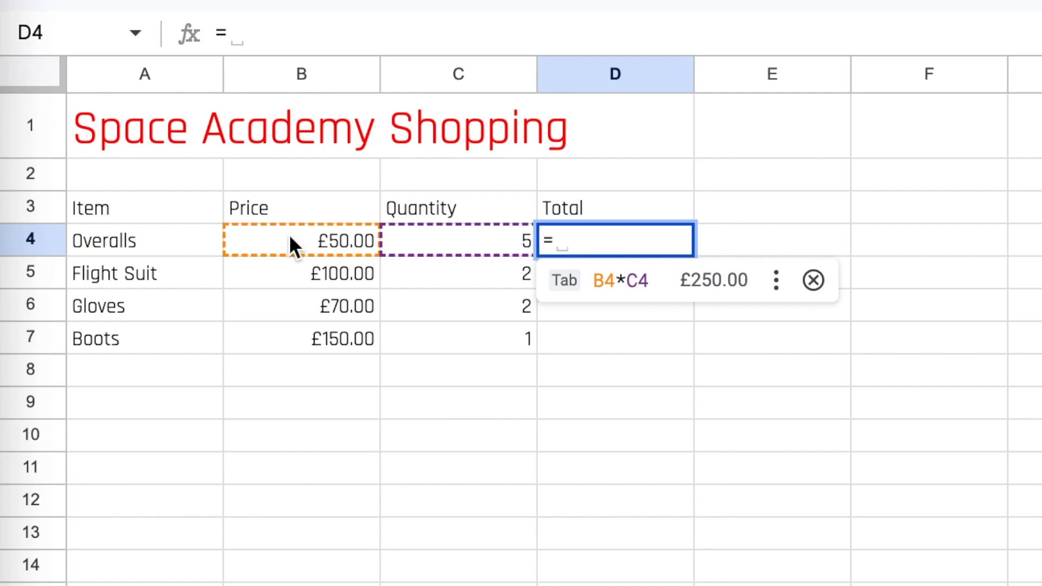
{"action": "left_click", "coordinate": [322, 243]}
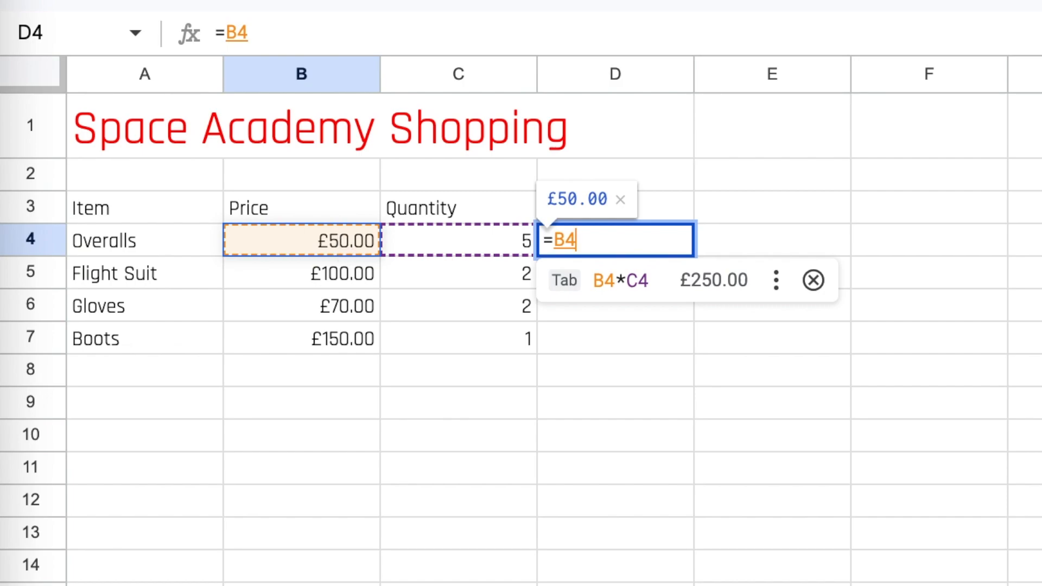
{"action": "type", "text": "*"}
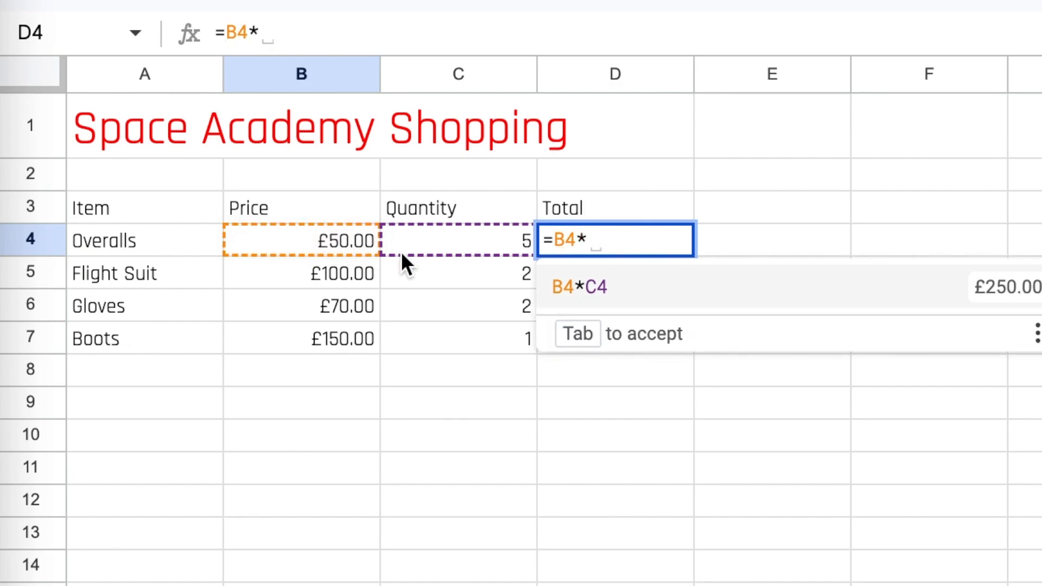
{"action": "left_click", "coordinate": [445, 245]}
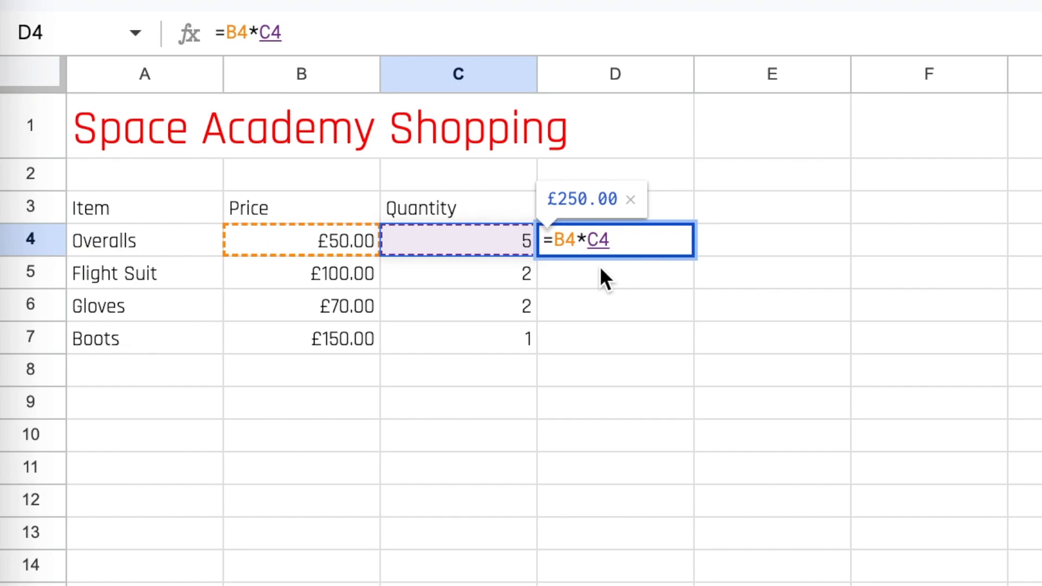
{"action": "key", "text": "Return"}
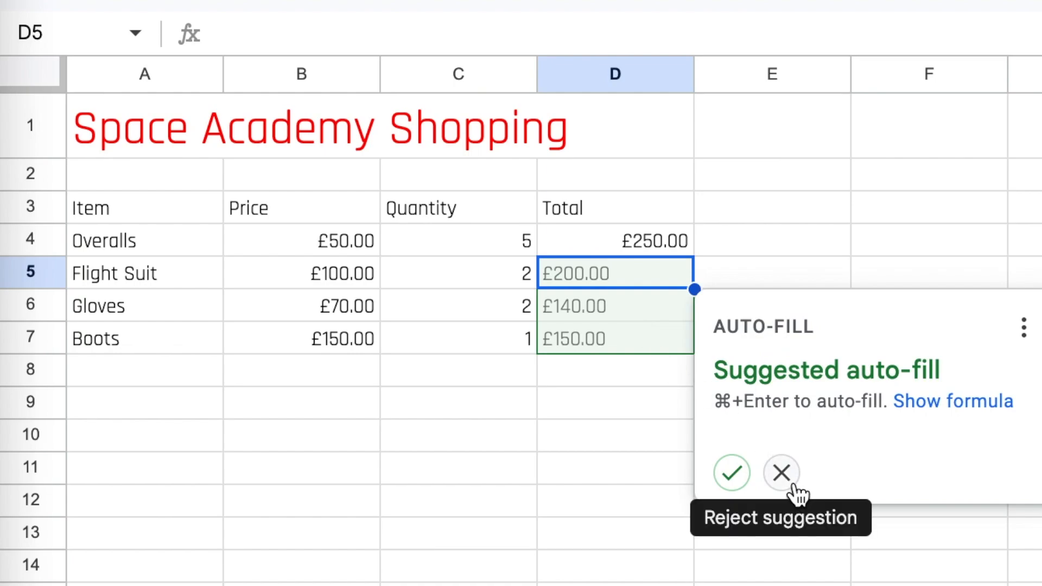
{"action": "left_click", "coordinate": [782, 473]}
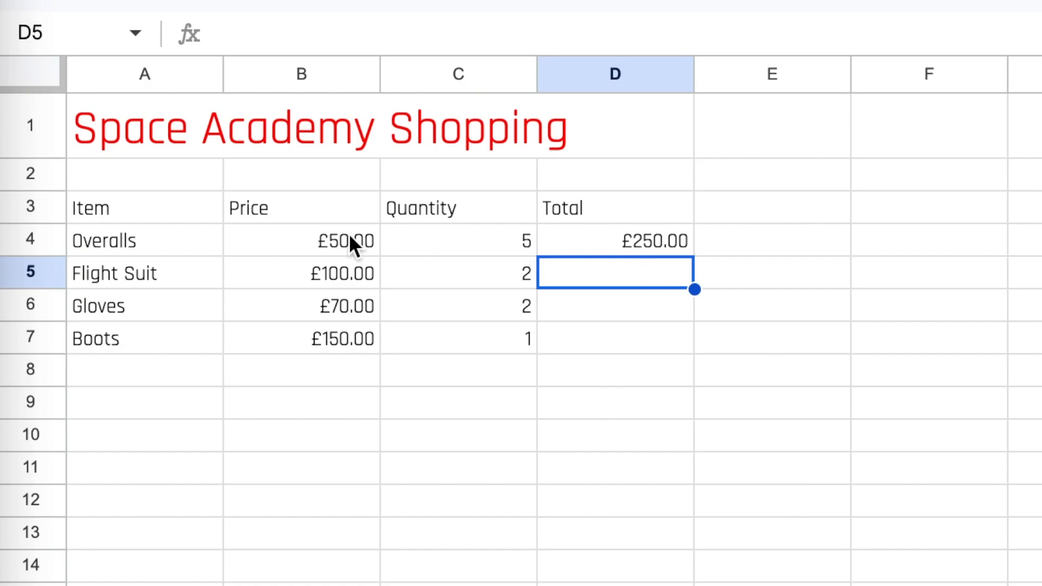
Fill the total formula from cell D4 down to D7 and check the formula in each row
{"action": "left_click", "coordinate": [623, 244]}
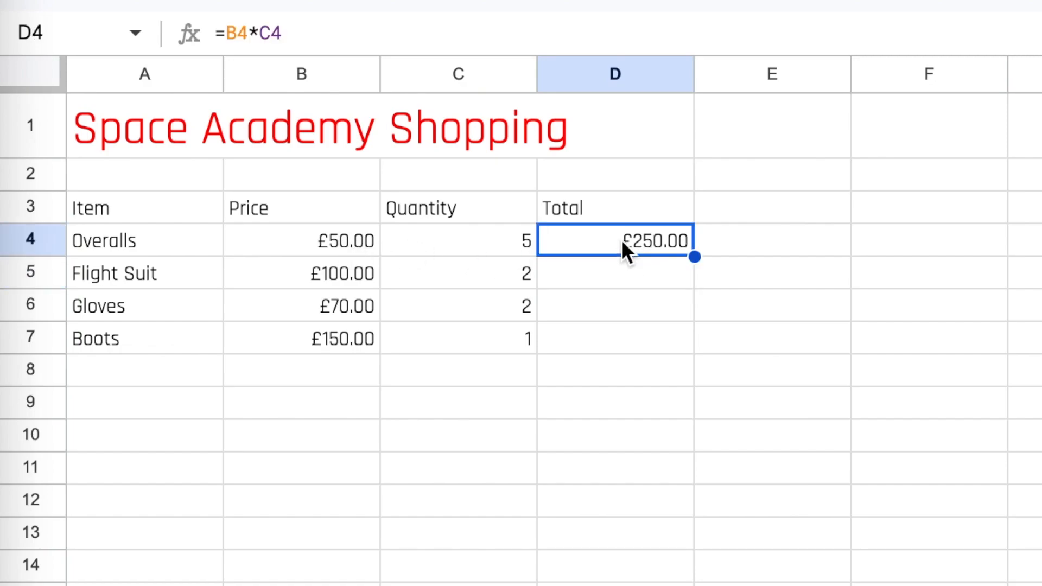
{"action": "left_click", "coordinate": [620, 271]}
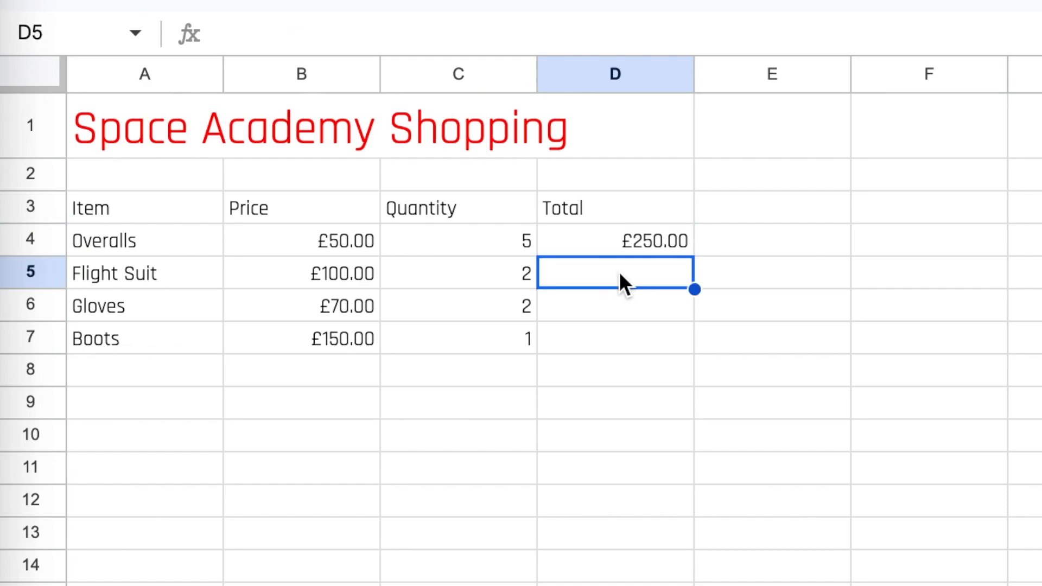
{"action": "left_click", "coordinate": [622, 298]}
{"action": "left_click", "coordinate": [630, 337]}
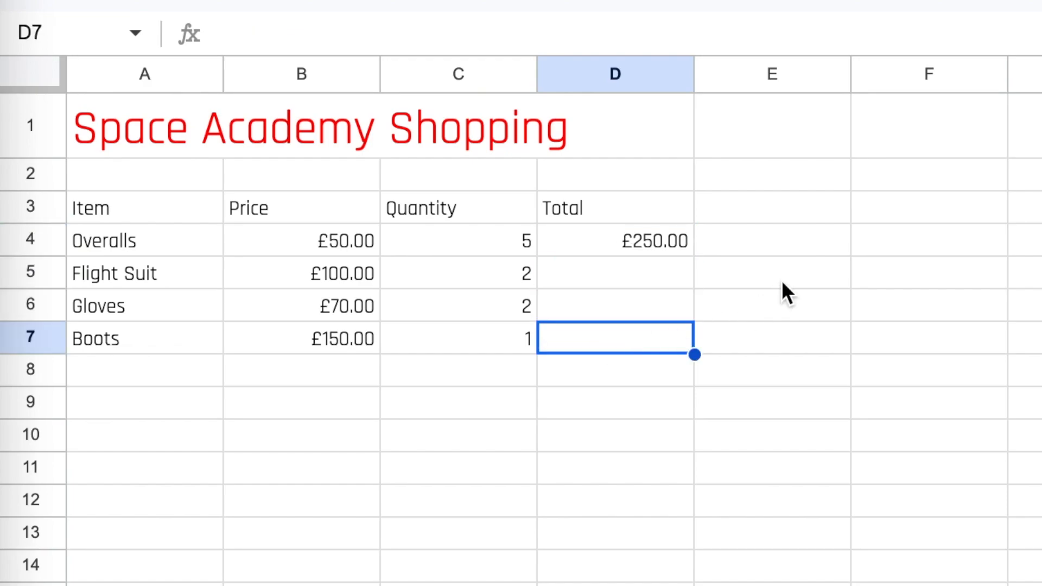
{"action": "left_click", "coordinate": [650, 238]}
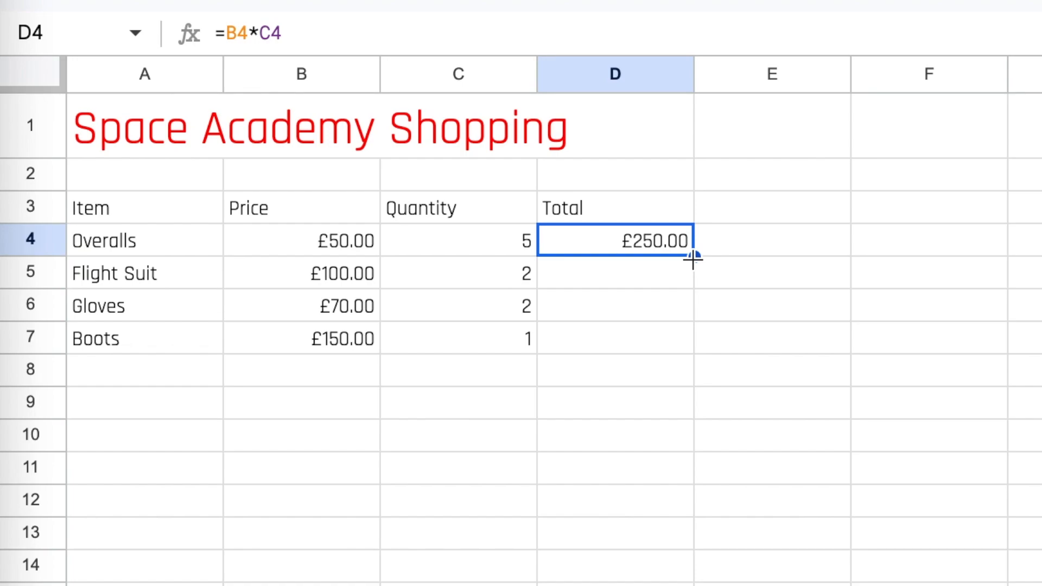
{"action": "left_click_drag", "start_coordinate": [695, 256], "coordinate": [692, 332]}
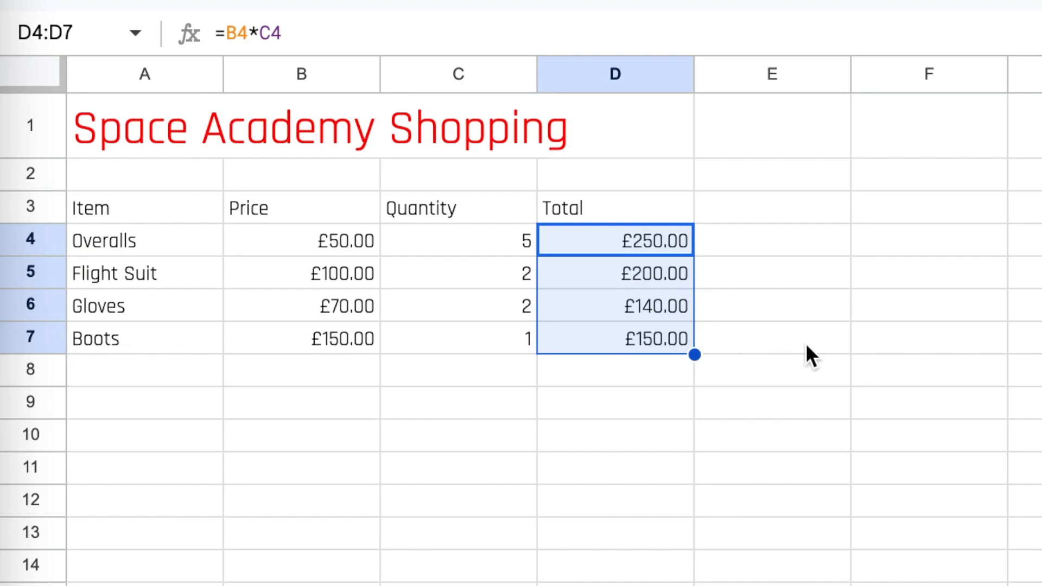
{"action": "left_click", "coordinate": [758, 288]}
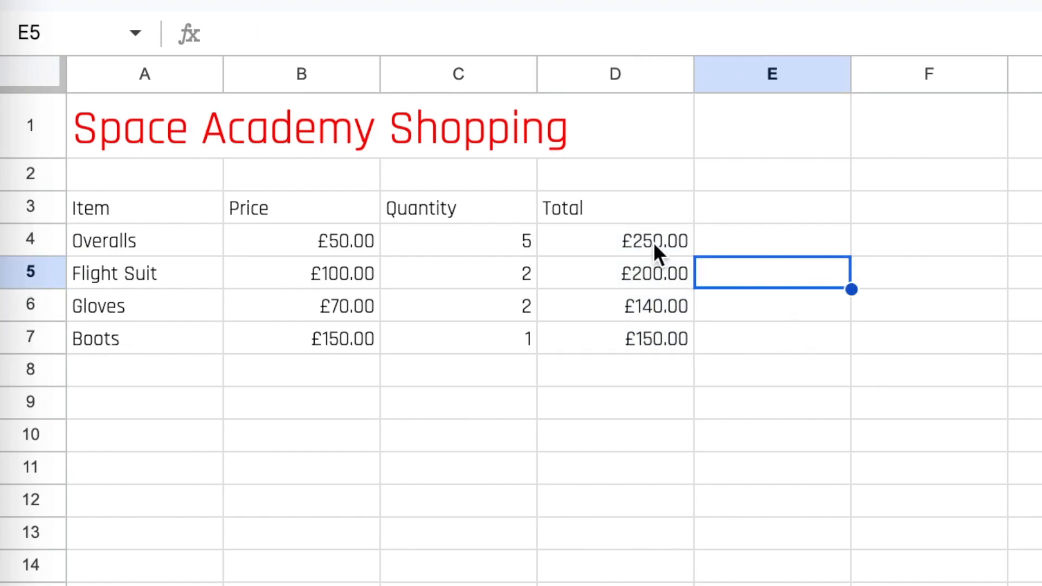
{"action": "left_click", "coordinate": [654, 242]}
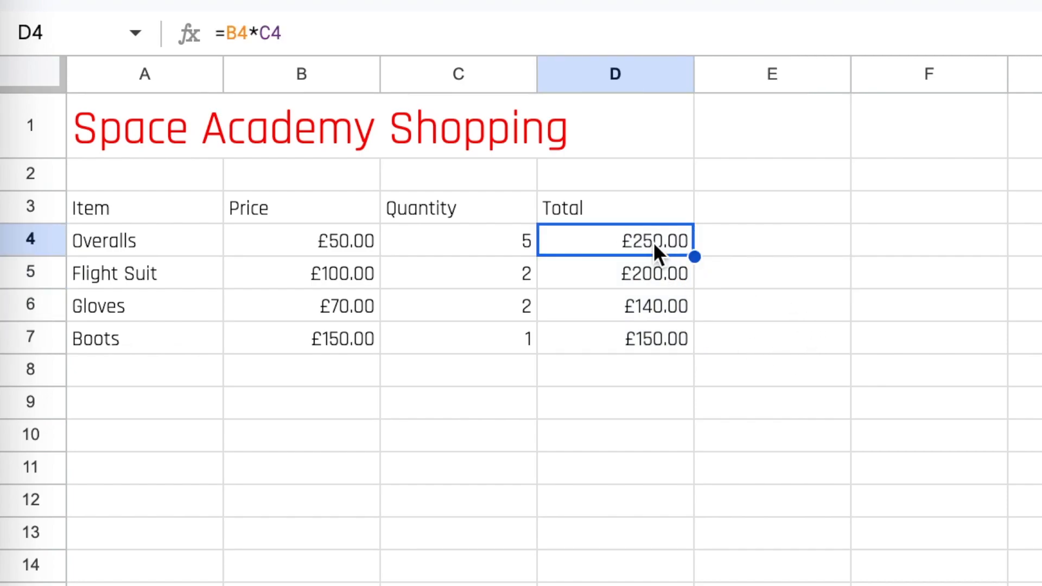
{"action": "left_click", "coordinate": [649, 279]}
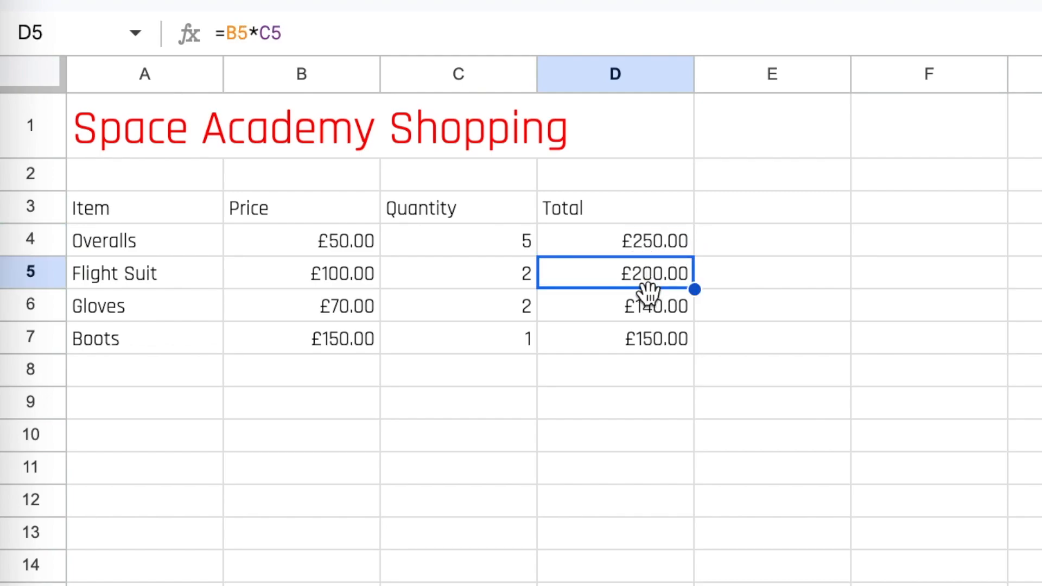
{"action": "left_click", "coordinate": [650, 303]}
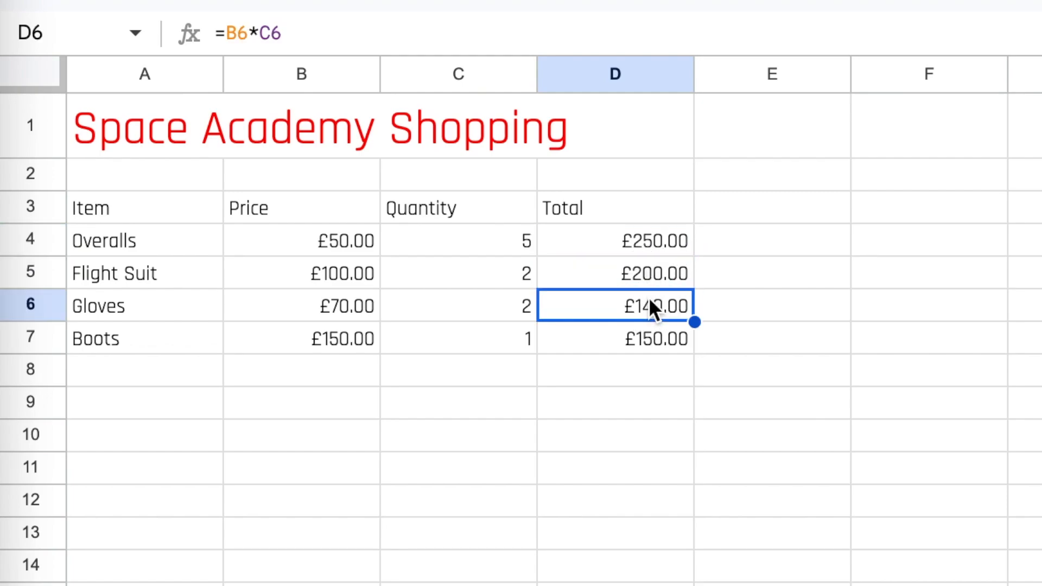
{"action": "left_click", "coordinate": [651, 340]}
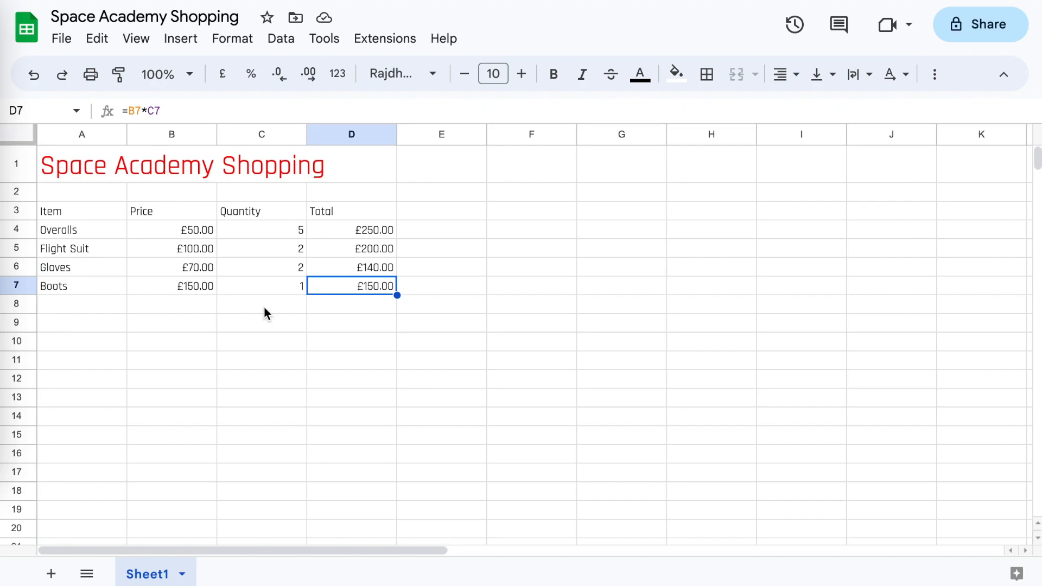
Add the label Grand Total in cell C8 below the quantities
{"action": "left_click", "coordinate": [264, 311]}
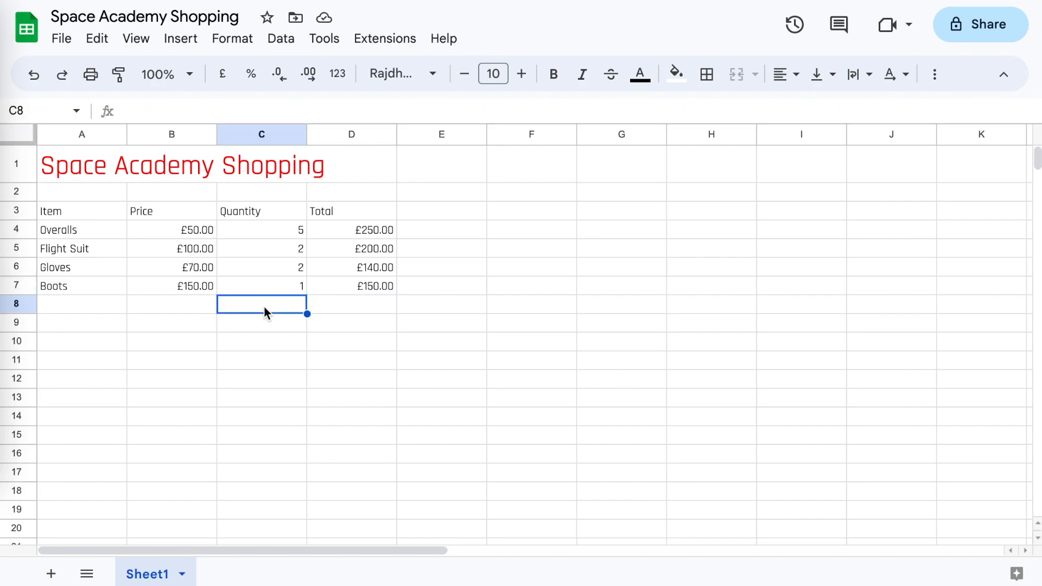
{"action": "type", "text": "Gra"}
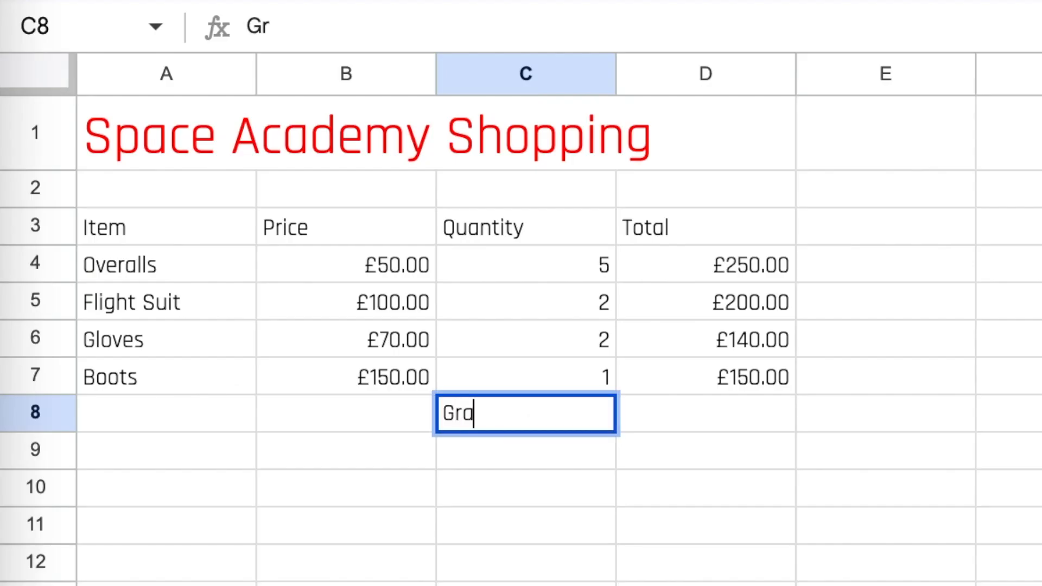
{"action": "type", "text": "nd Total"}
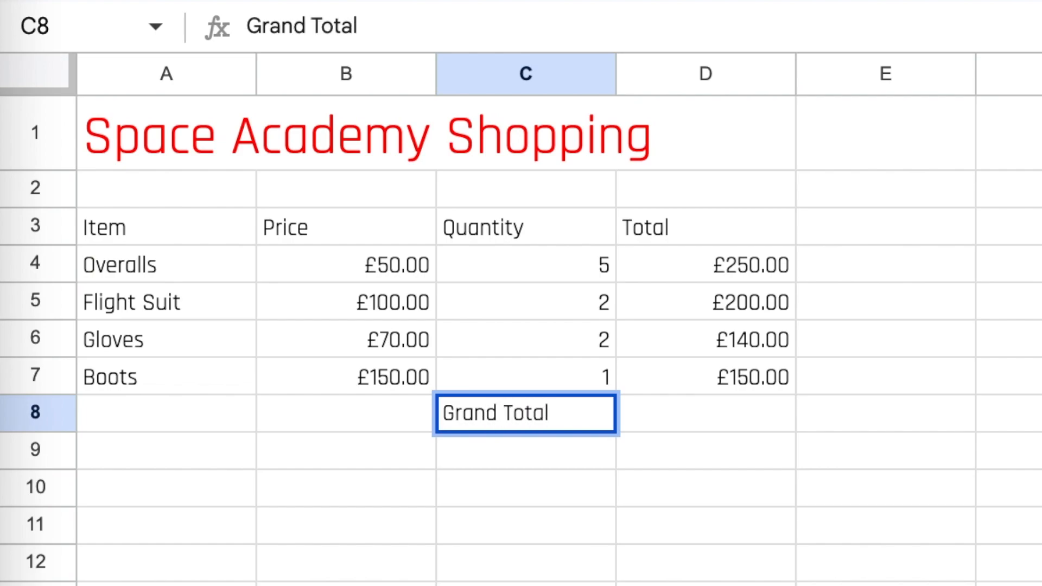
{"action": "key", "text": "Tab"}
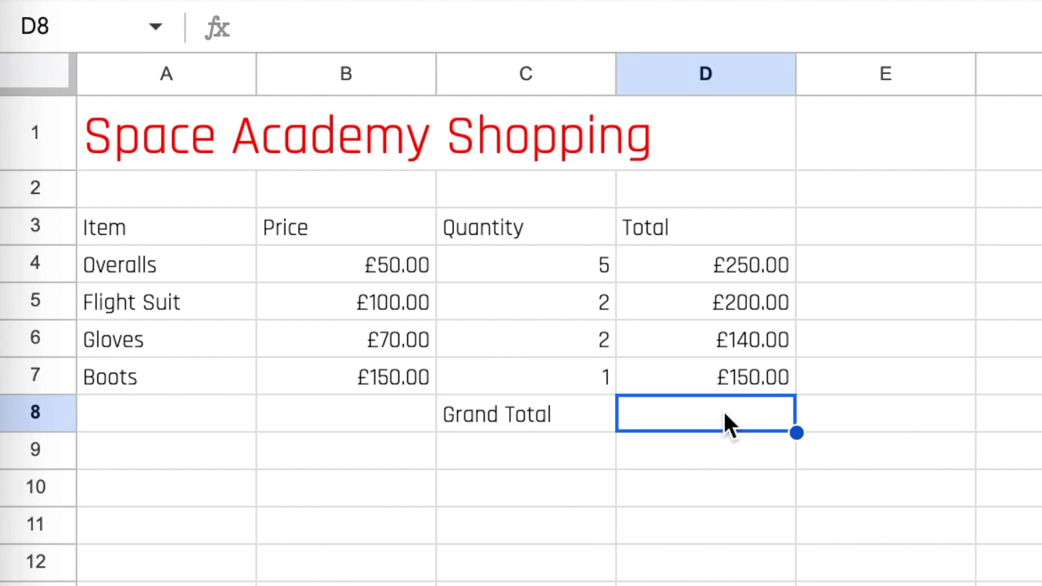
{"action": "type", "text": "="}
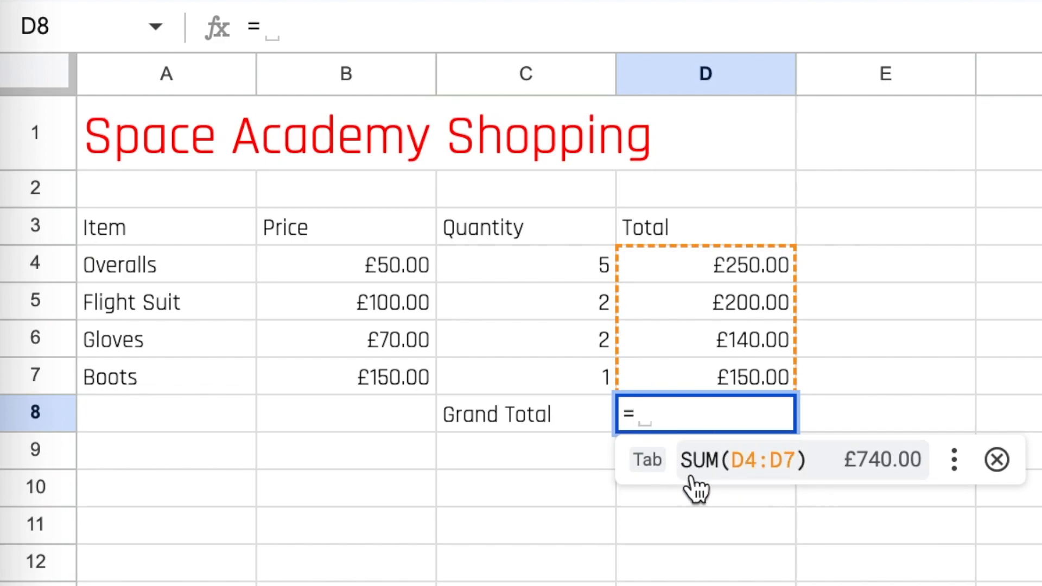
{"action": "left_click", "coordinate": [659, 416]}
{"action": "key", "text": "Escape"}
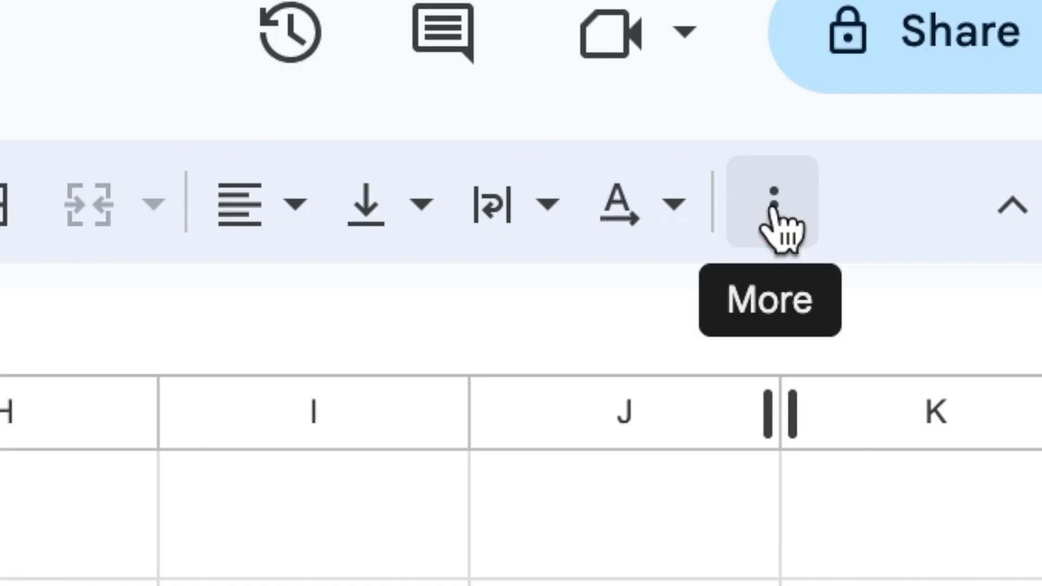
Enter the formula =SUM(D4:D7) in cell D8 to calculate the grand total
{"action": "left_click", "coordinate": [937, 79]}
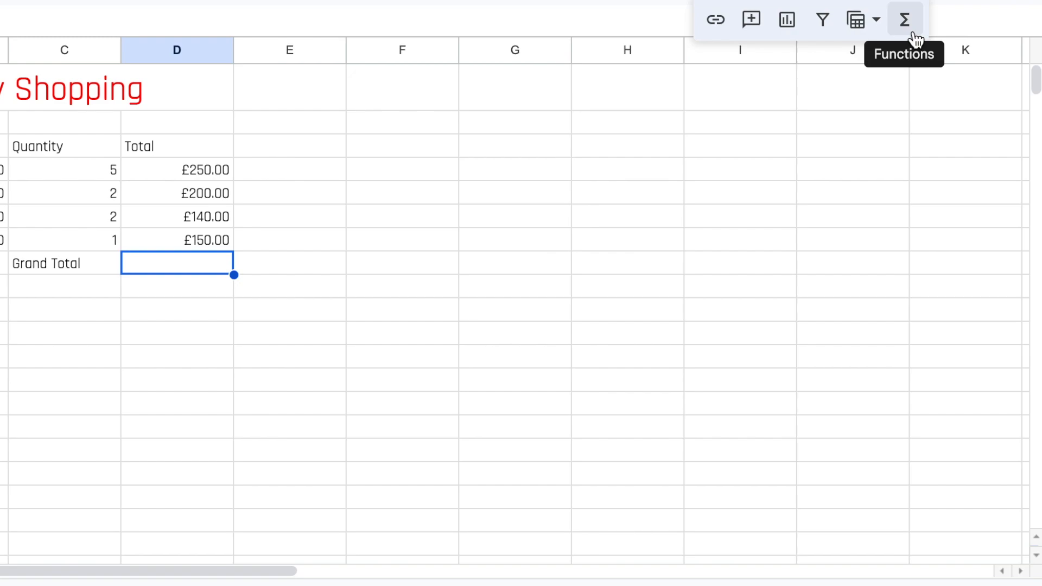
{"action": "left_click", "coordinate": [911, 29]}
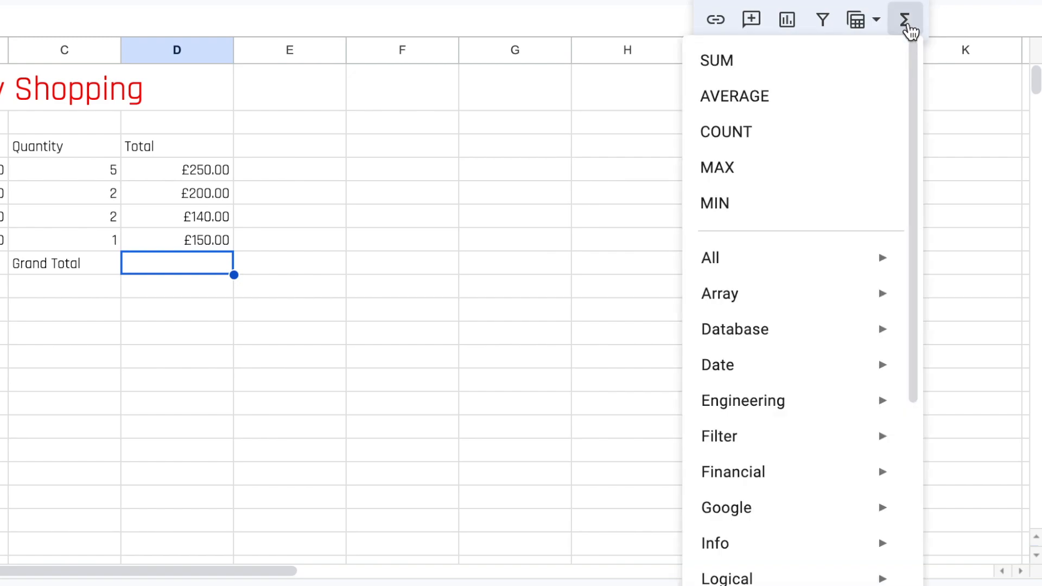
{"action": "scroll", "coordinate": [872, 216], "scroll_direction": "down", "scroll_amount": 5}
{"action": "mouse_move", "coordinate": [872, 217]}
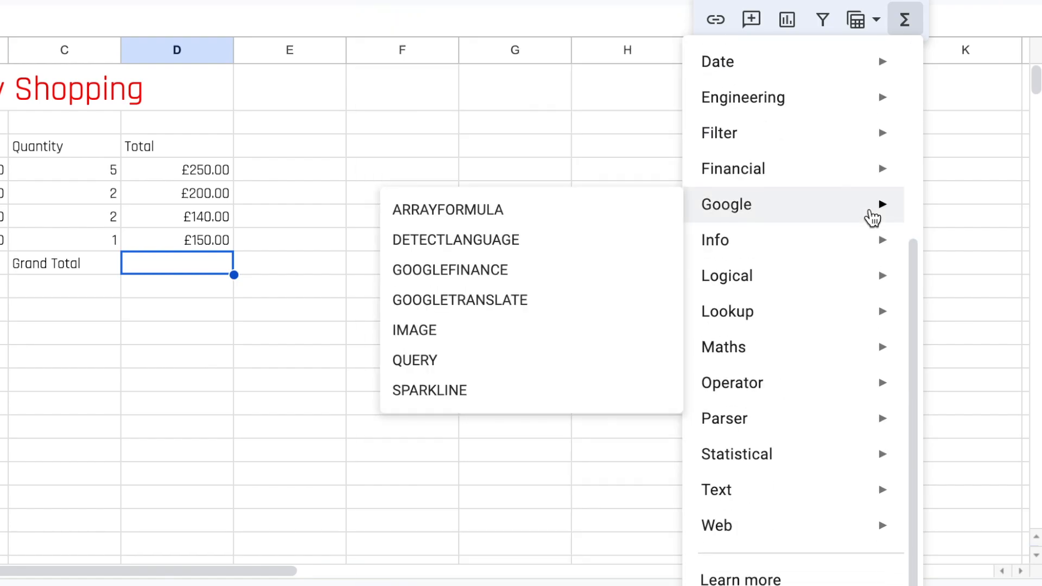
{"action": "scroll", "coordinate": [872, 217], "scroll_direction": "up", "scroll_amount": 5}
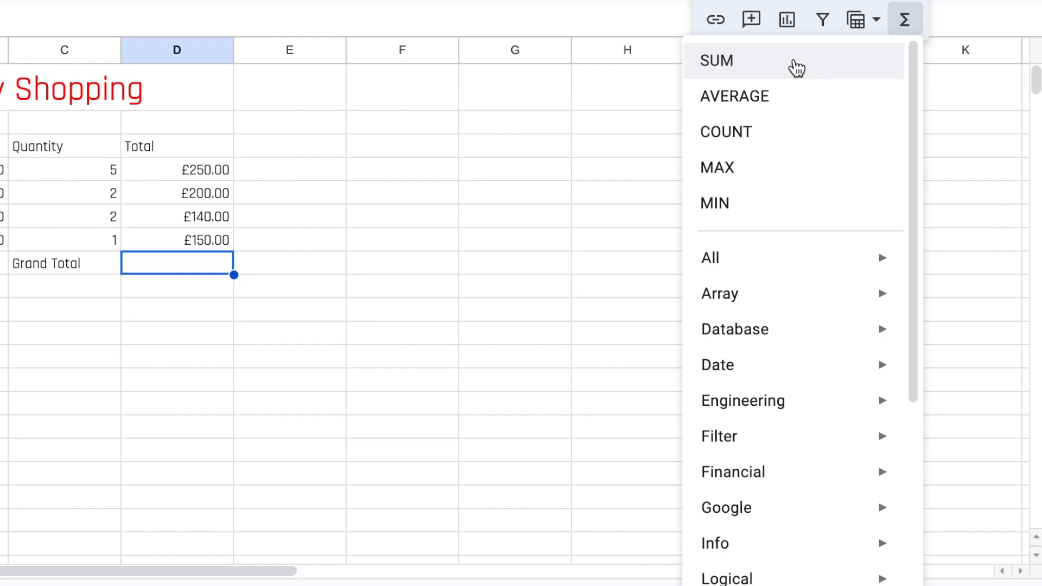
{"action": "left_click", "coordinate": [795, 67]}
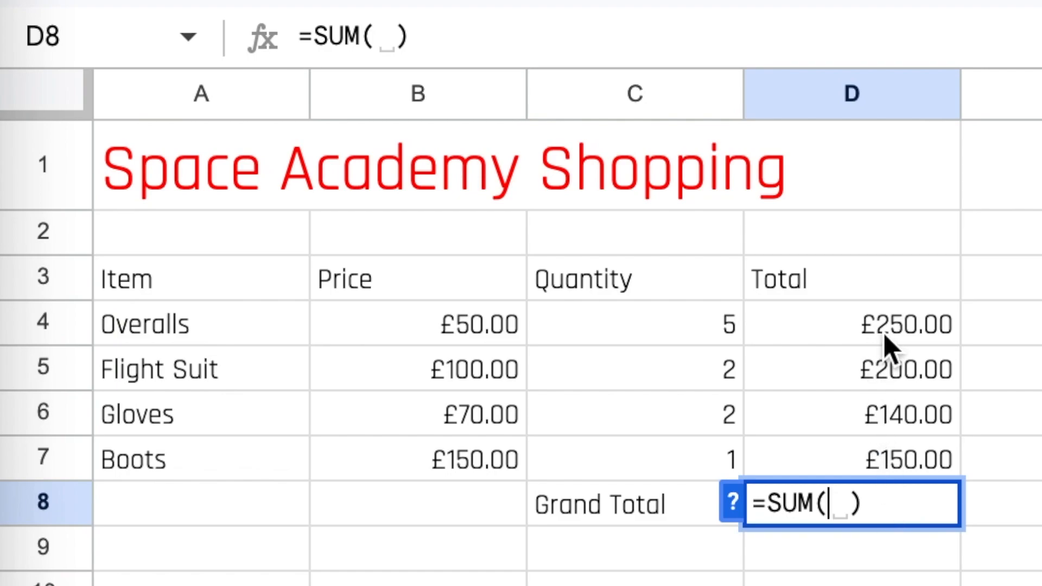
{"action": "left_click", "coordinate": [901, 339]}
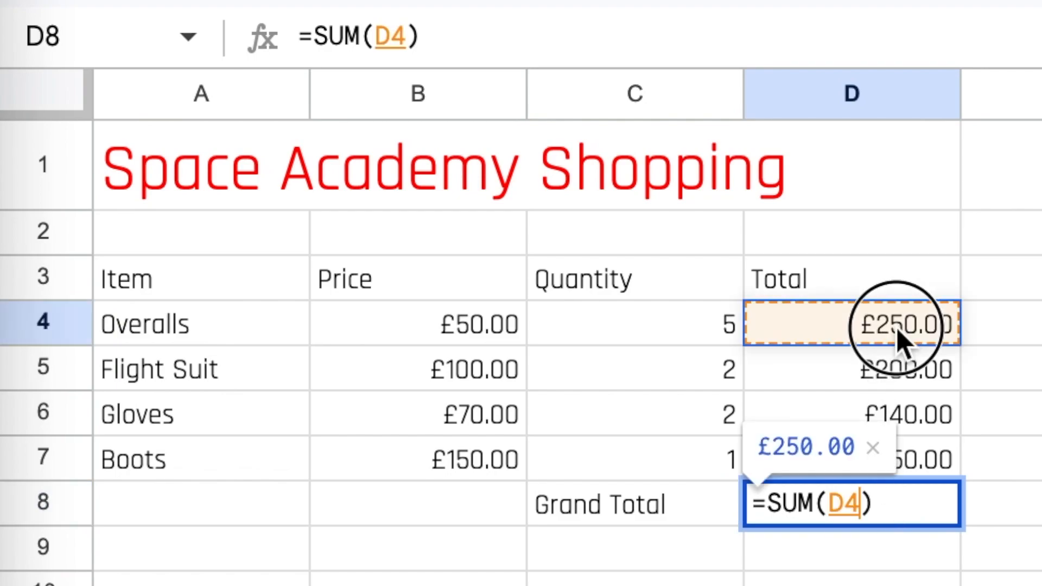
{"action": "left_click_drag", "start_coordinate": [898, 330], "coordinate": [893, 461]}
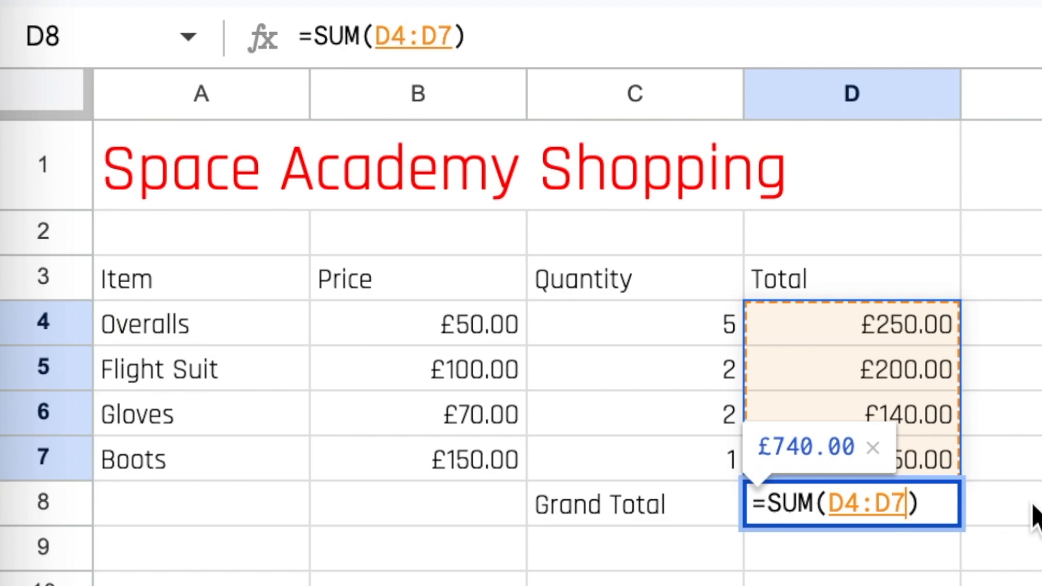
{"action": "key", "text": "Return"}
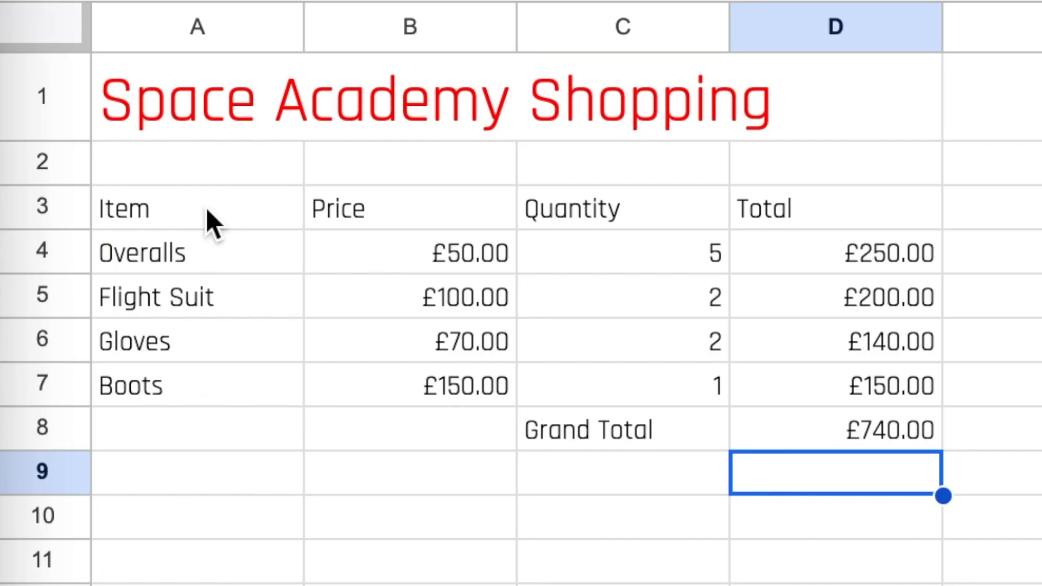
Apply all borders to the table cells A3 to D7
{"action": "left_click", "coordinate": [85, 211]}
{"action": "mouse_move", "coordinate": [207, 208]}
{"action": "left_mouse_down"}
{"action": "mouse_move", "coordinate": [415, 273]}
{"action": "mouse_move", "coordinate": [816, 364]}
{"action": "mouse_move", "coordinate": [866, 386]}
{"action": "left_mouse_up"}
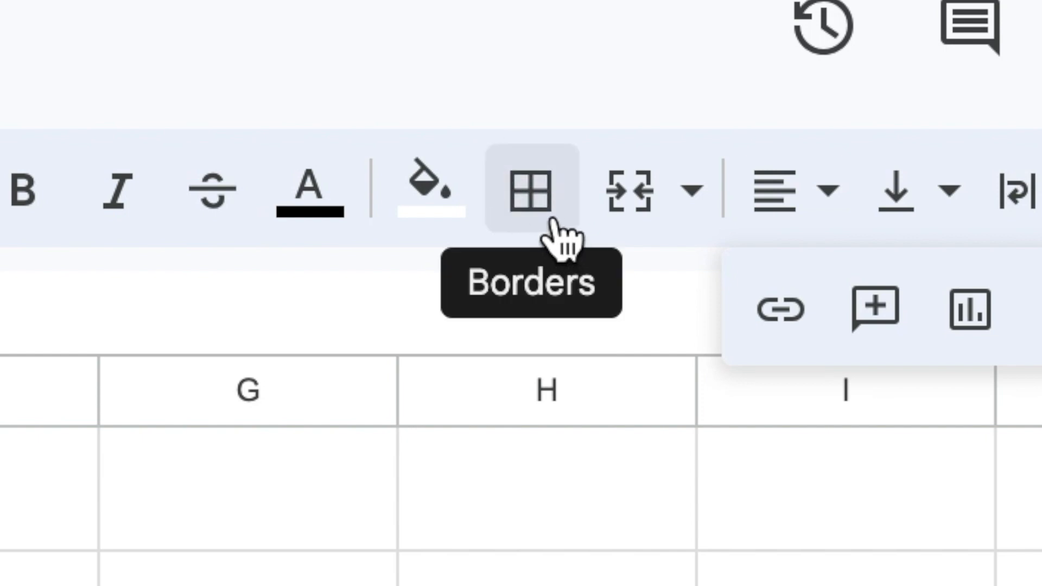
{"action": "left_click", "coordinate": [547, 216]}
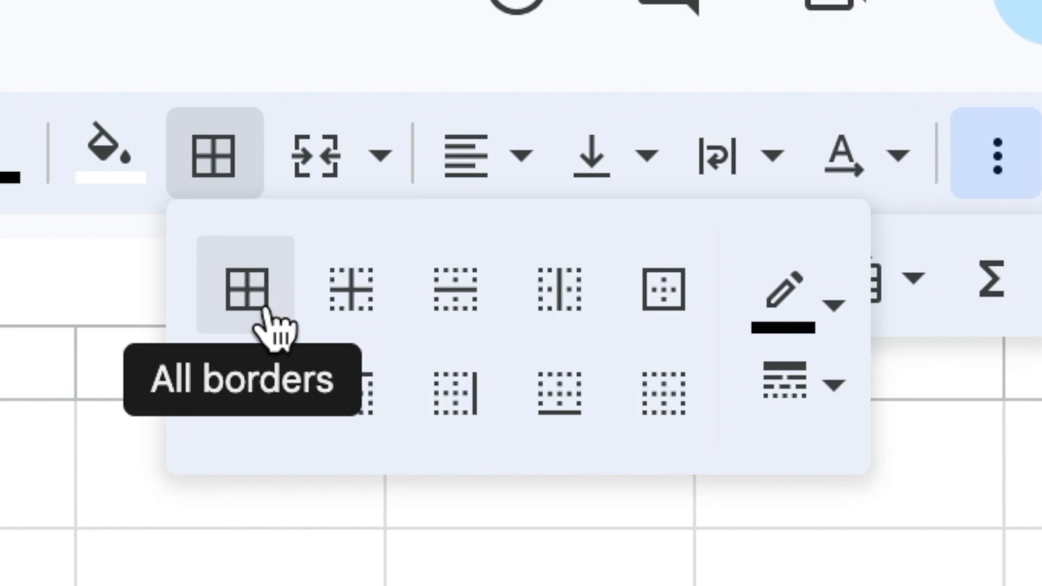
{"action": "left_click", "coordinate": [266, 311]}
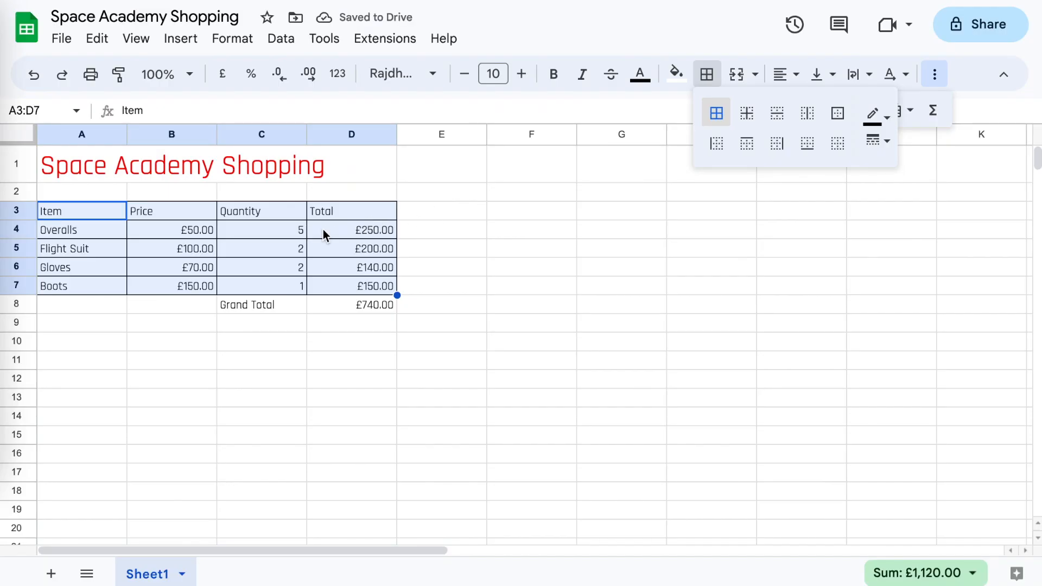
{"action": "left_click", "coordinate": [324, 229]}
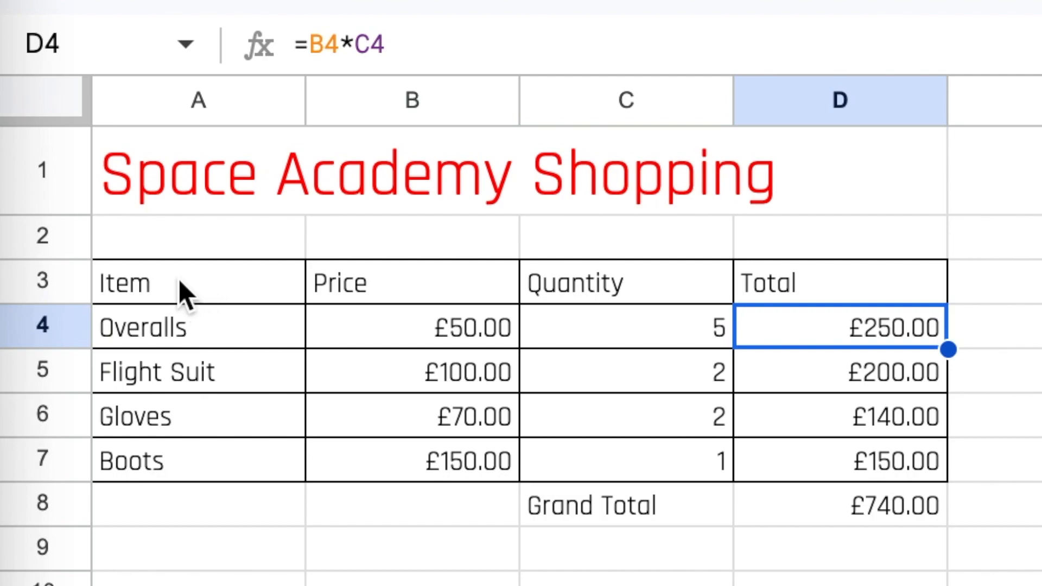
Format the header cells A3 to D3 with bold white text on a blue fill
{"action": "left_click_drag", "start_coordinate": [180, 281], "coordinate": [940, 293]}
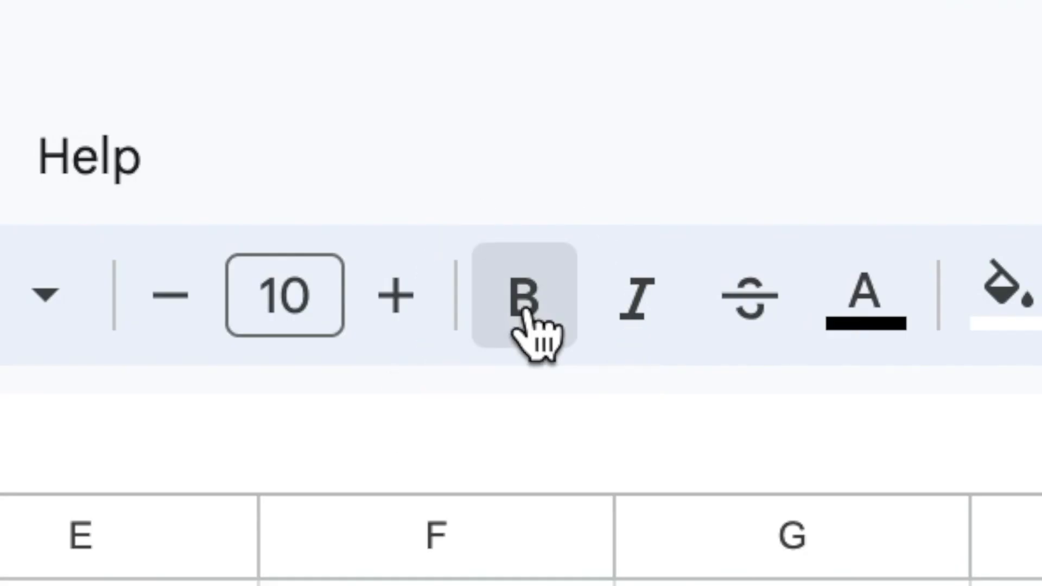
{"action": "left_click", "coordinate": [555, 80]}
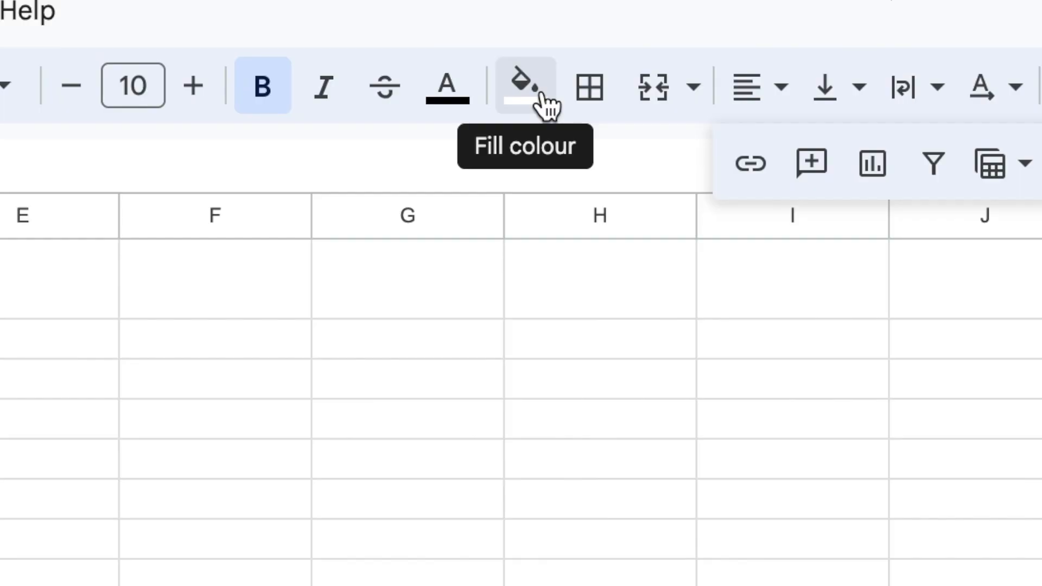
{"action": "left_click", "coordinate": [1012, 293]}
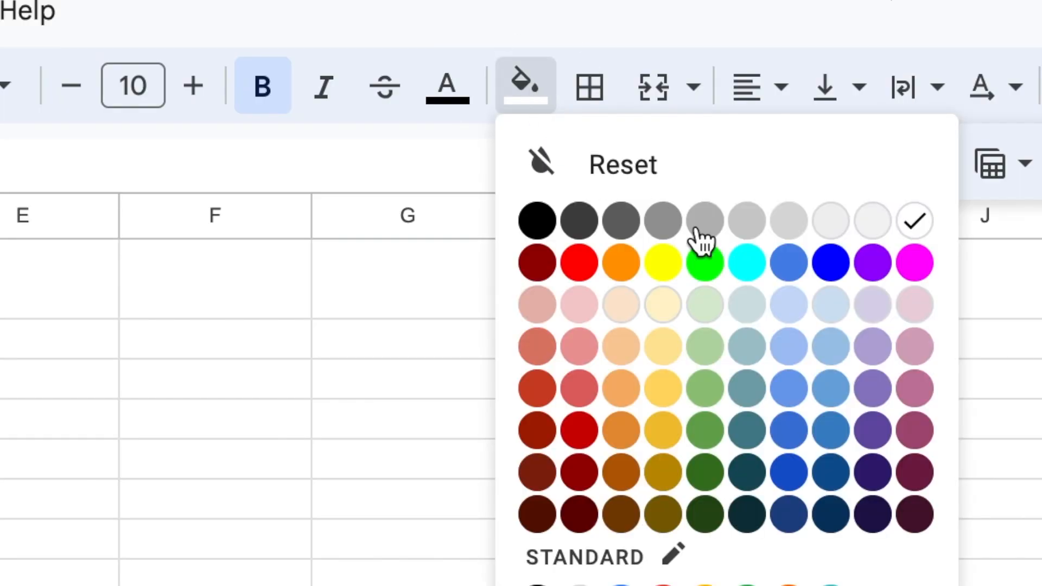
{"action": "left_click", "coordinate": [829, 272]}
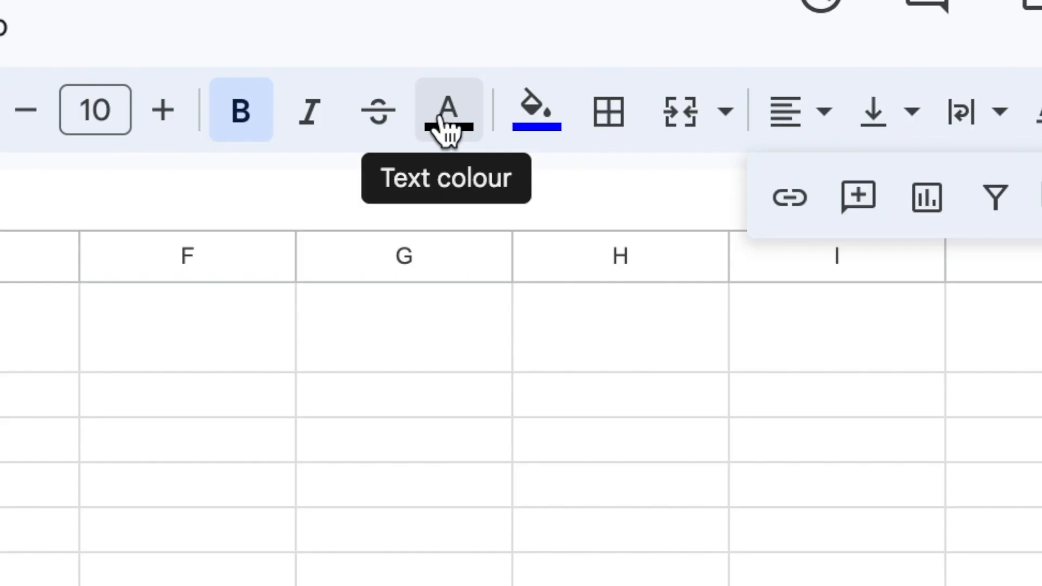
{"action": "left_click", "coordinate": [449, 129]}
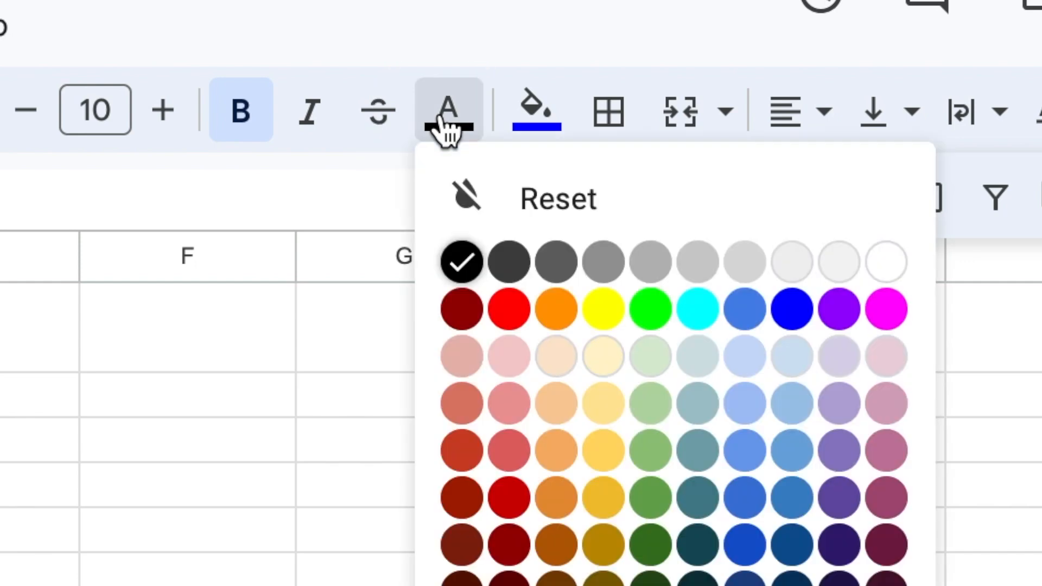
{"action": "left_click", "coordinate": [893, 278]}
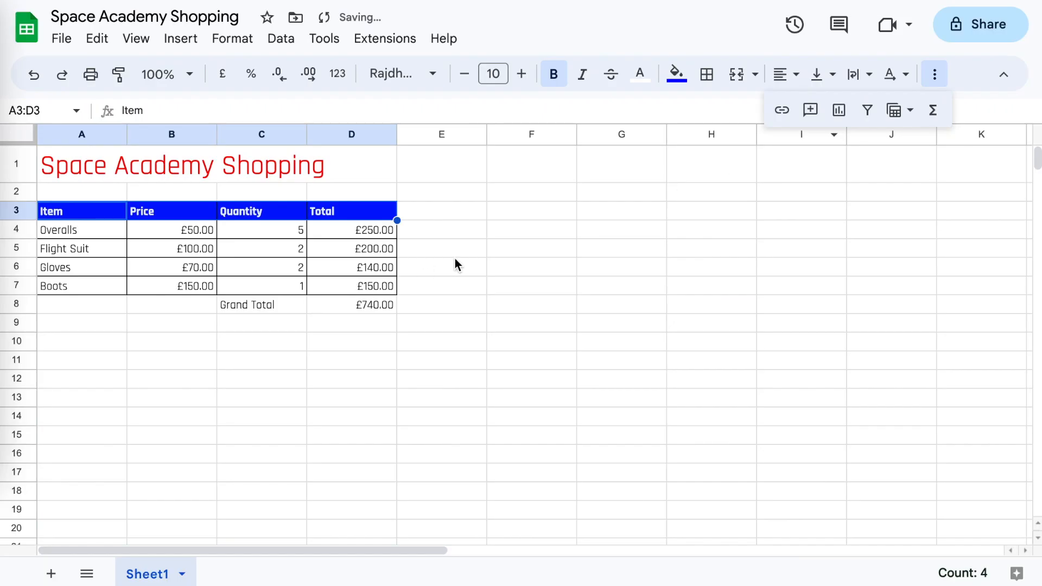
{"action": "left_click", "coordinate": [455, 257]}
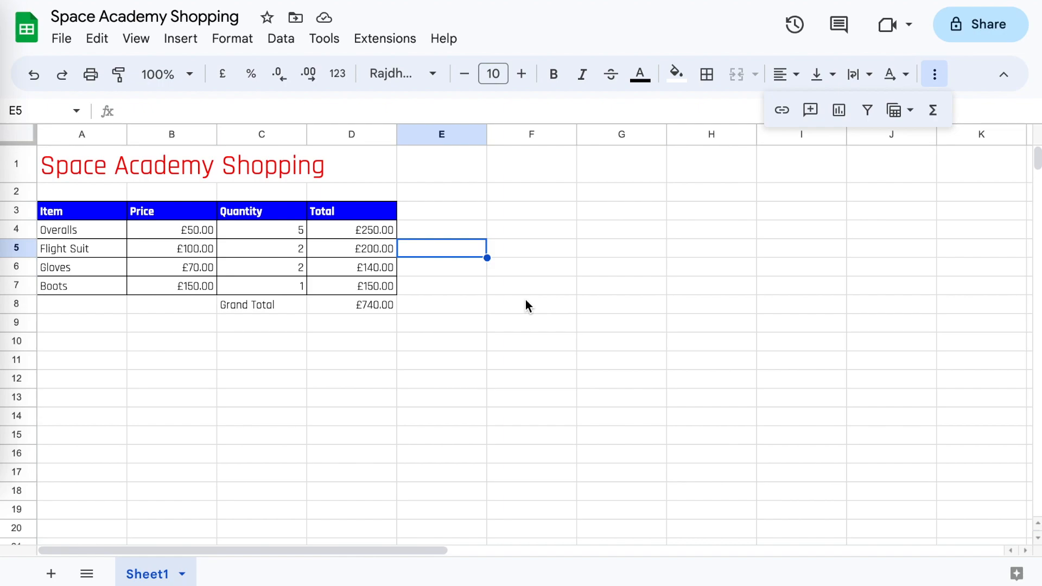
Start inserting an image over the cells and search Google Images for astronaut
{"action": "left_click", "coordinate": [451, 213]}
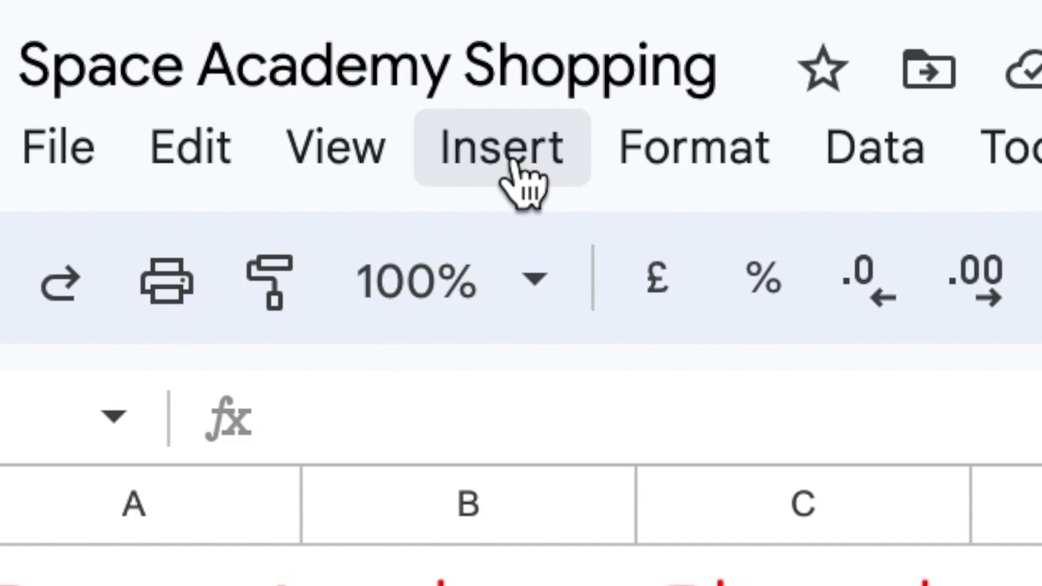
{"action": "left_click", "coordinate": [510, 163]}
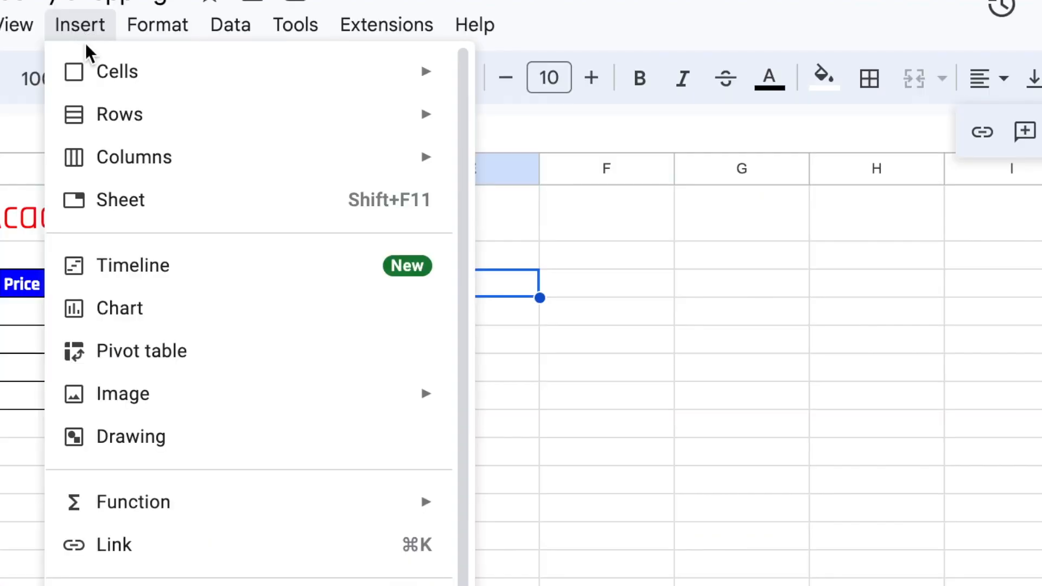
{"action": "mouse_move", "coordinate": [180, 398]}
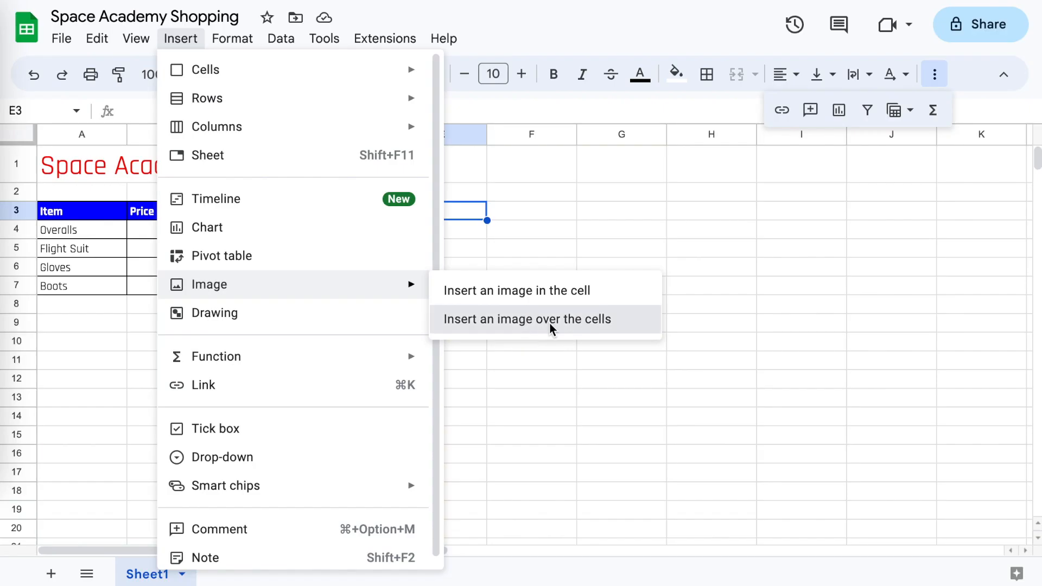
{"action": "left_click", "coordinate": [634, 456]}
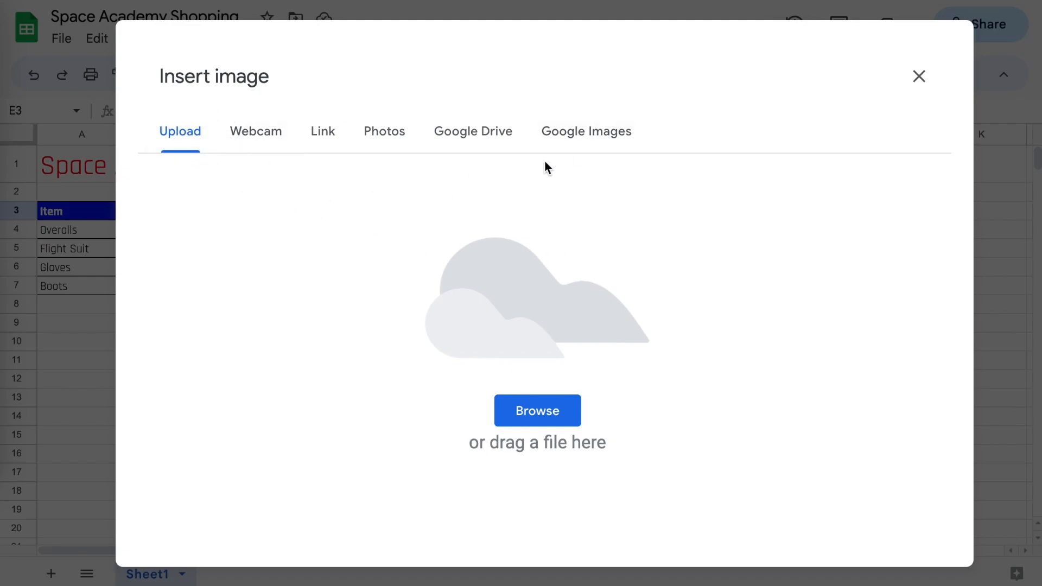
{"action": "left_click", "coordinate": [584, 156]}
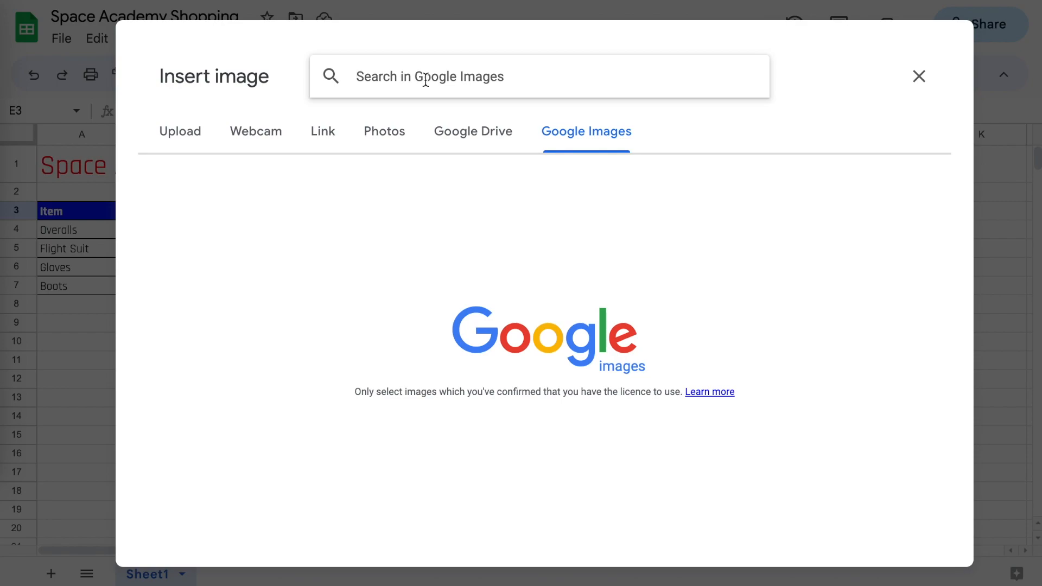
{"action": "type", "text": "astronaut"}
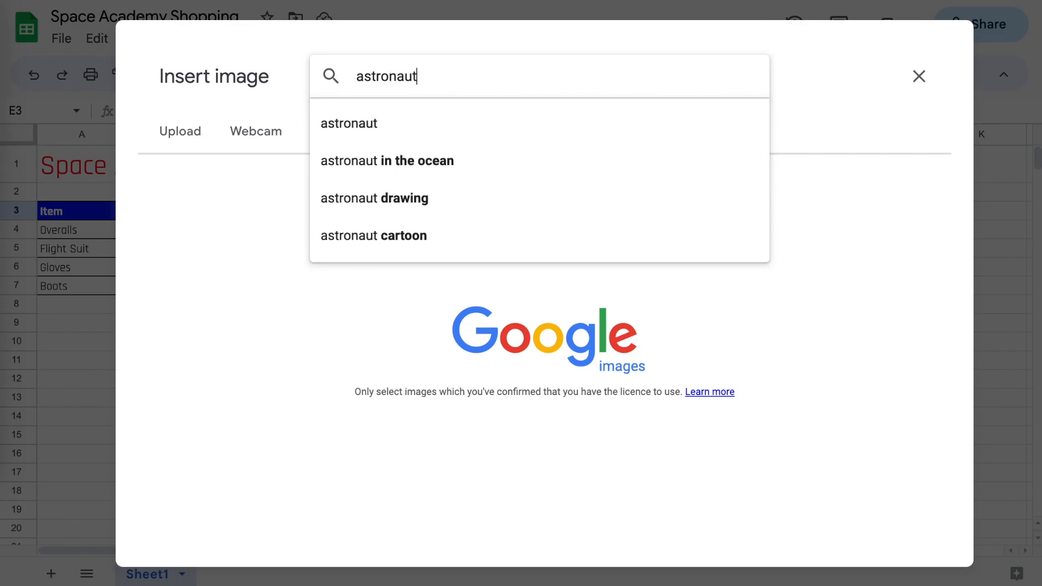
{"action": "key", "text": "Return"}
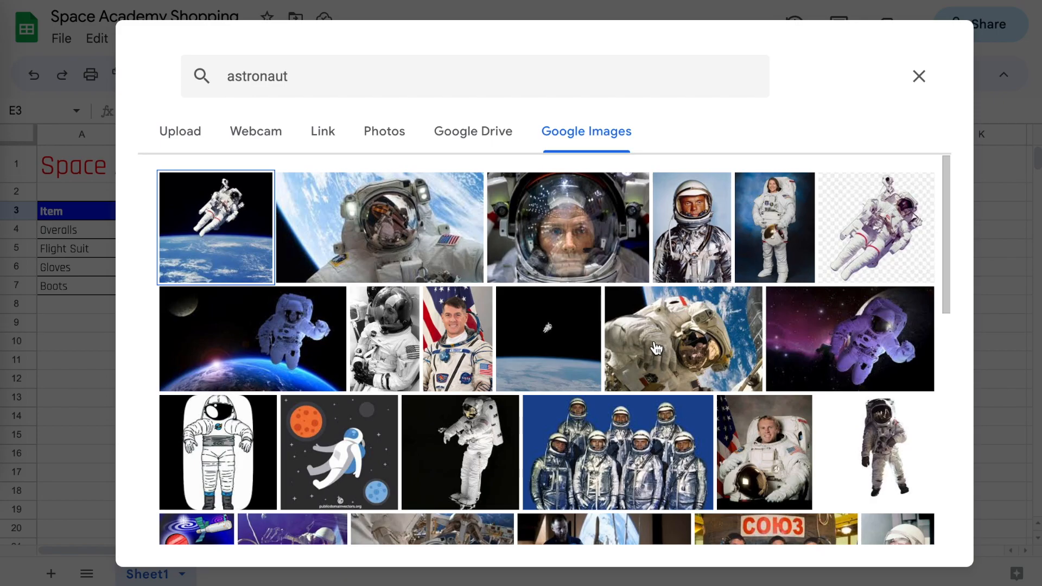
Insert the cartoon astronaut holding a purple flag with a yellow star from the image results
{"action": "scroll", "coordinate": [658, 349], "scroll_direction": "down", "scroll_amount": 1}
{"action": "scroll", "coordinate": [656, 348], "scroll_direction": "down", "scroll_amount": 5}
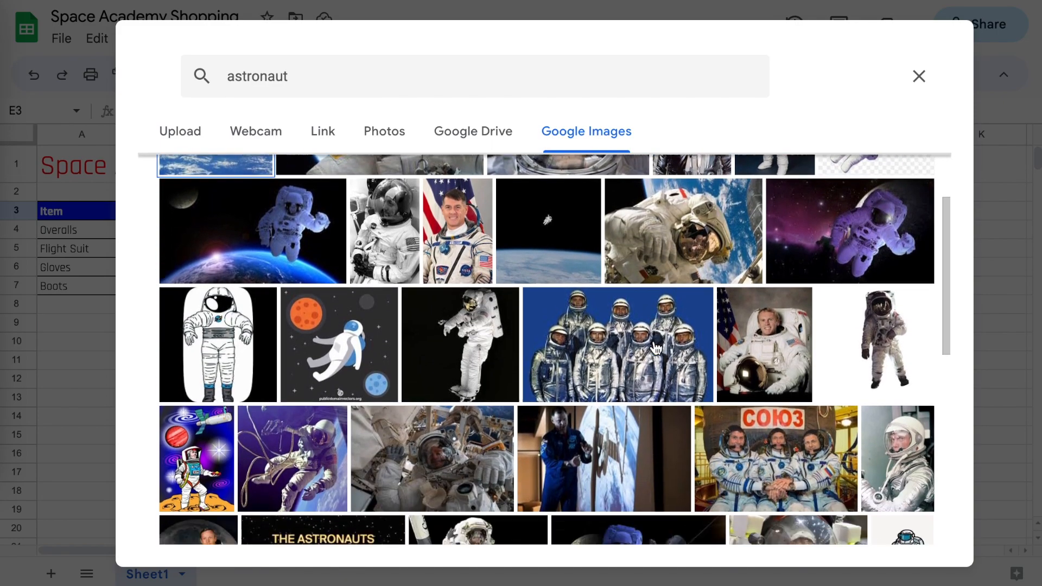
{"action": "scroll", "coordinate": [656, 348], "scroll_direction": "down", "scroll_amount": 3}
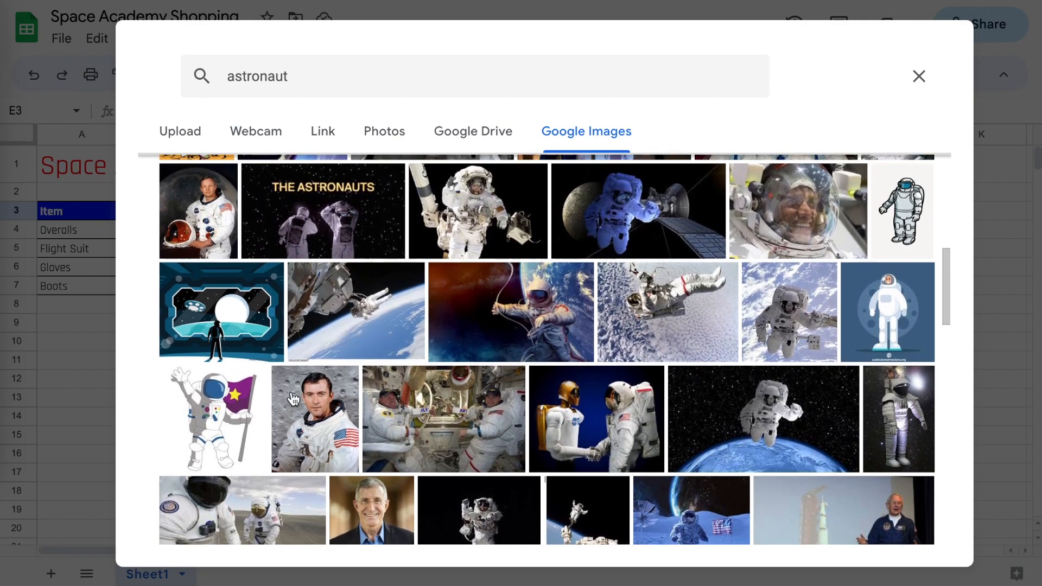
{"action": "left_click", "coordinate": [215, 419]}
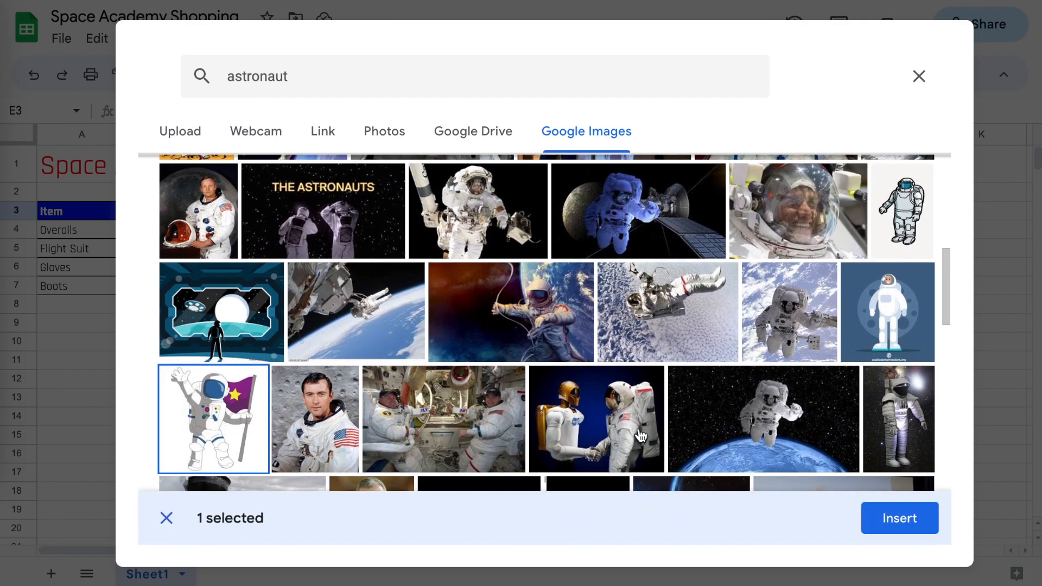
{"action": "left_click", "coordinate": [892, 526]}
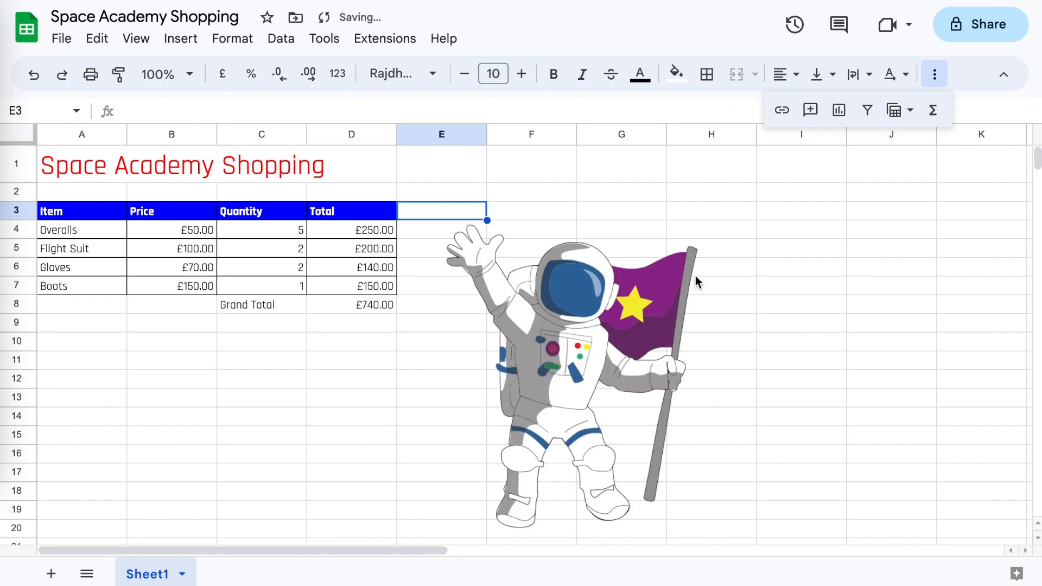
Move the astronaut image up and further away from the table, to about columns E to I and rows 2 to 18
{"action": "left_click", "coordinate": [826, 328]}
{"action": "left_click", "coordinate": [566, 347]}
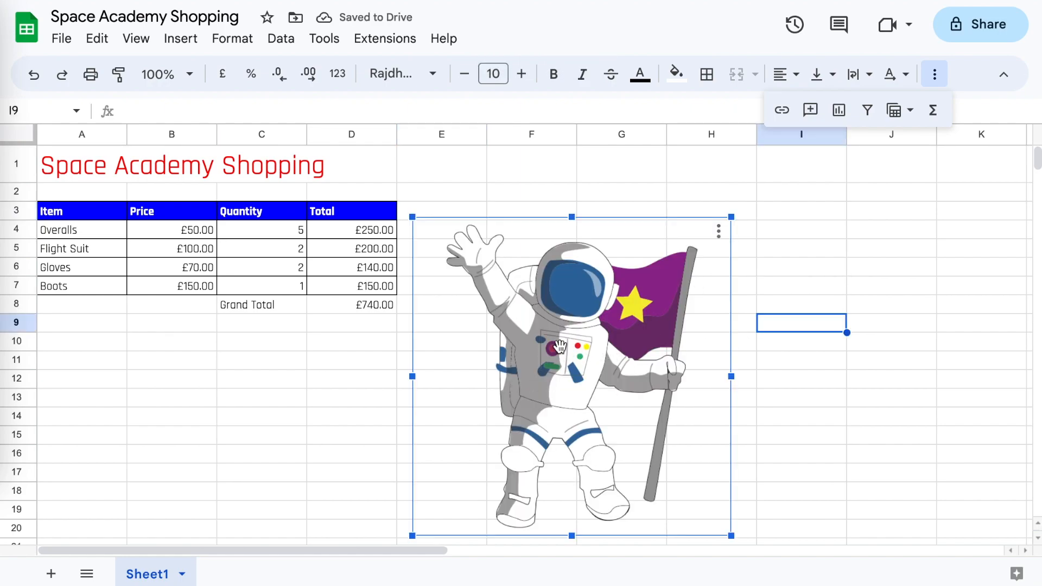
{"action": "left_click_drag", "start_coordinate": [566, 347], "coordinate": [633, 300]}
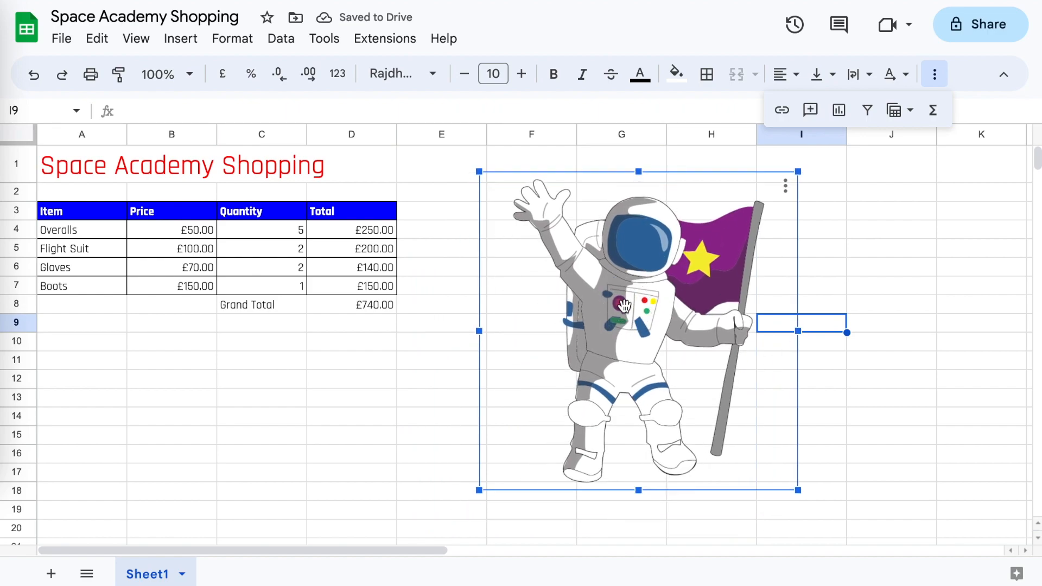
{"action": "left_click", "coordinate": [878, 302]}
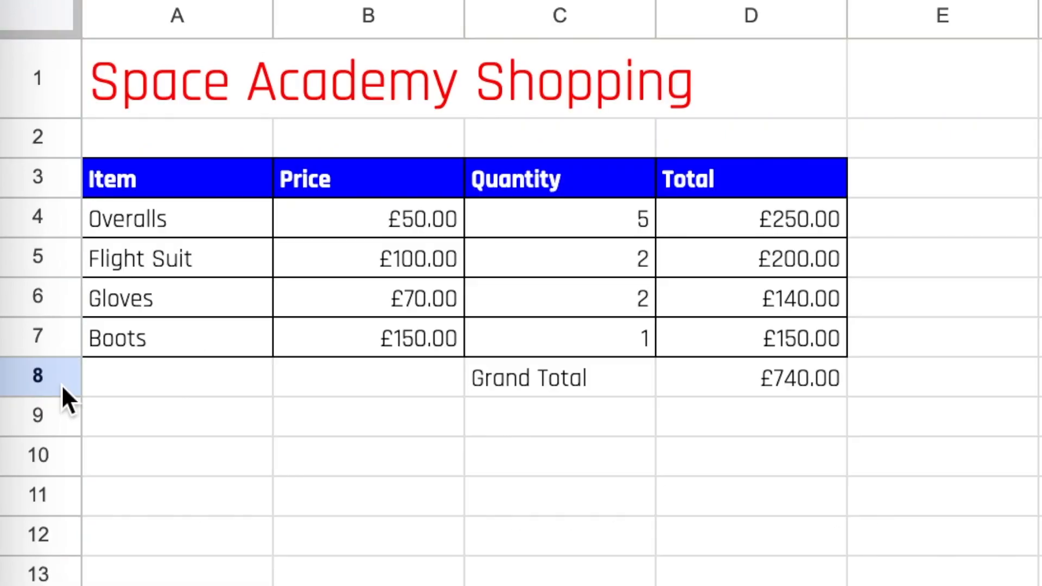
Remove the Grand Total row, row 8, and select cell A8
{"action": "left_click", "coordinate": [209, 380]}
{"action": "left_click", "coordinate": [39, 383]}
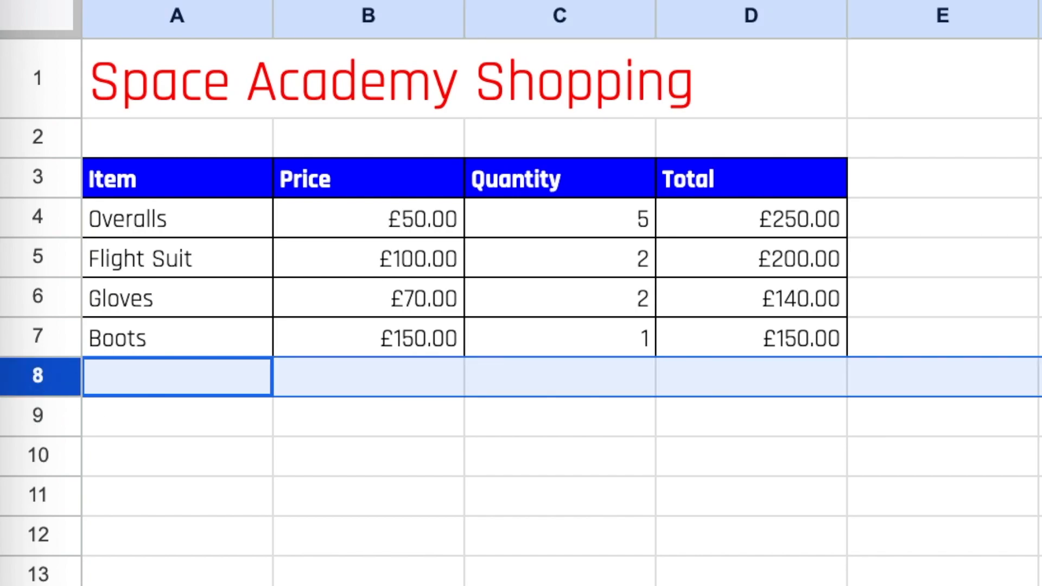
{"action": "left_click", "coordinate": [244, 570]}
{"action": "left_click", "coordinate": [179, 401]}
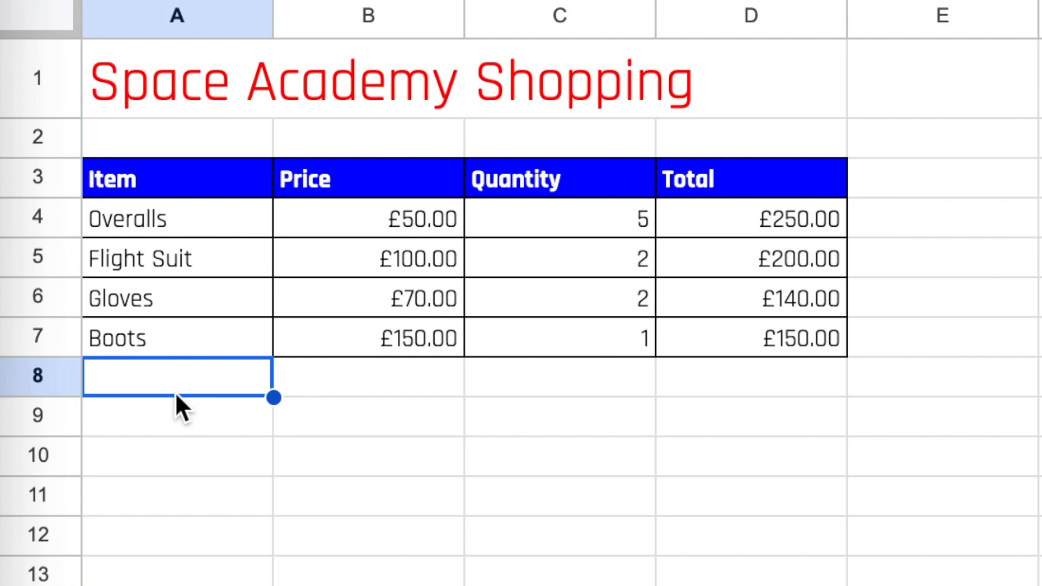
Enter the items T-shirt, Socks, Cap and Trainers in cells A8 to A11
{"action": "type", "text": "T-shir"}
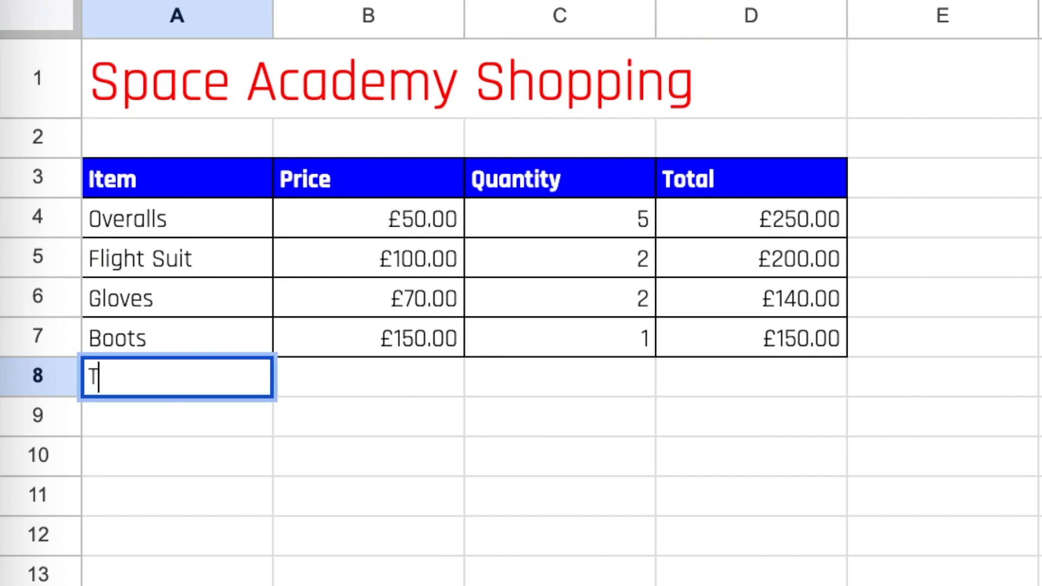
{"action": "type", "text": "t"}
{"action": "key", "text": "Return"}
{"action": "type", "text": "Socks"}
{"action": "key", "text": "Return"}
{"action": "type", "text": "Cap"}
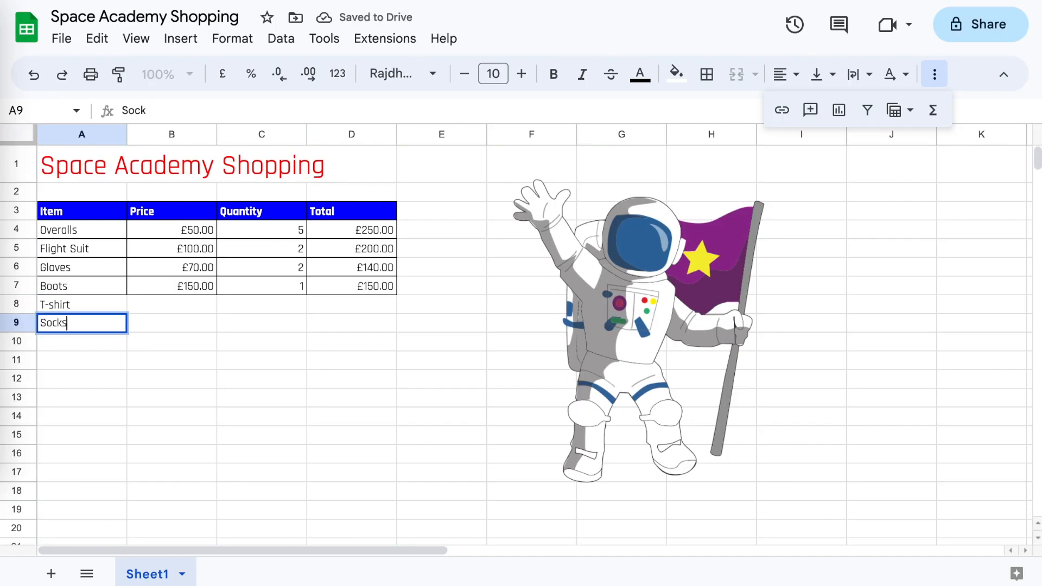
{"action": "key", "text": "Return"}
{"action": "type", "text": "Trainers"}
Enter the prices 10, 5, 15 and 80 in cells B8 to B11 and format them as pounds
{"action": "left_click", "coordinate": [171, 304]}
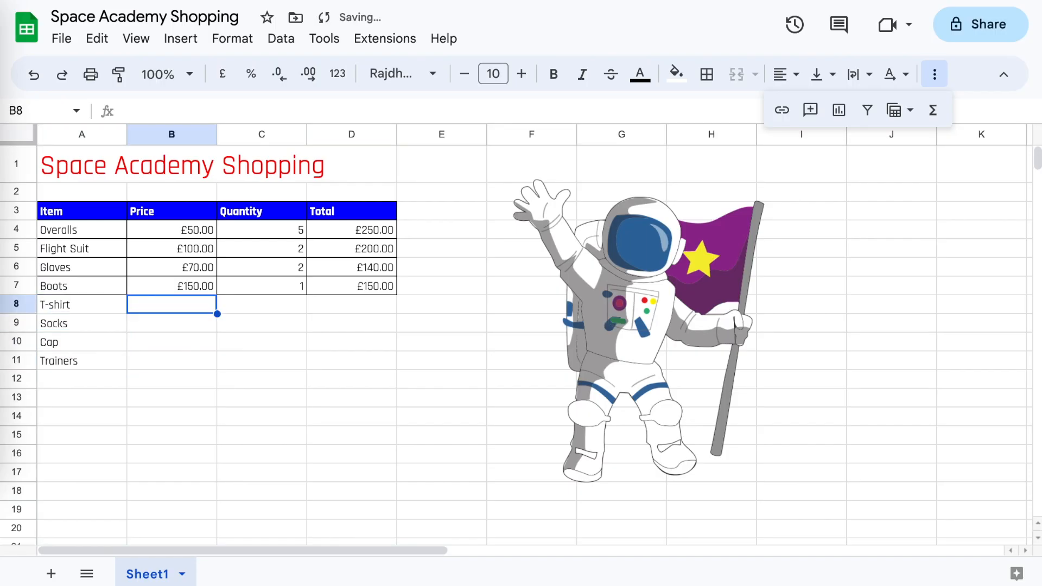
{"action": "type", "text": "10"}
{"action": "key", "text": "Return"}
{"action": "type", "text": "5"}
{"action": "key", "text": "Return"}
{"action": "type", "text": "15"}
{"action": "key", "text": "Return"}
{"action": "type", "text": "80"}
{"action": "key", "text": "Return"}
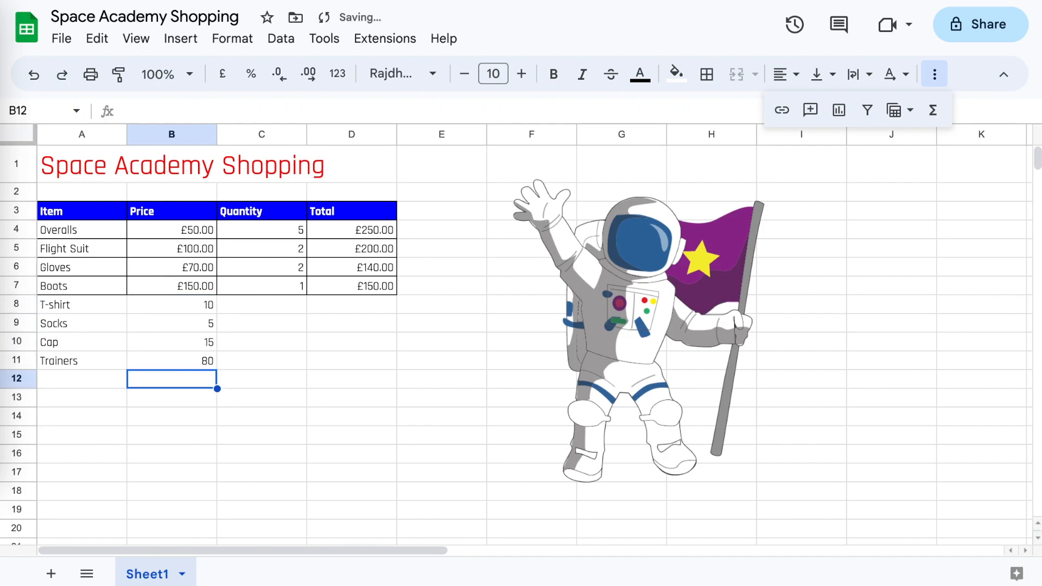
{"action": "left_click_drag", "start_coordinate": [194, 304], "coordinate": [200, 360]}
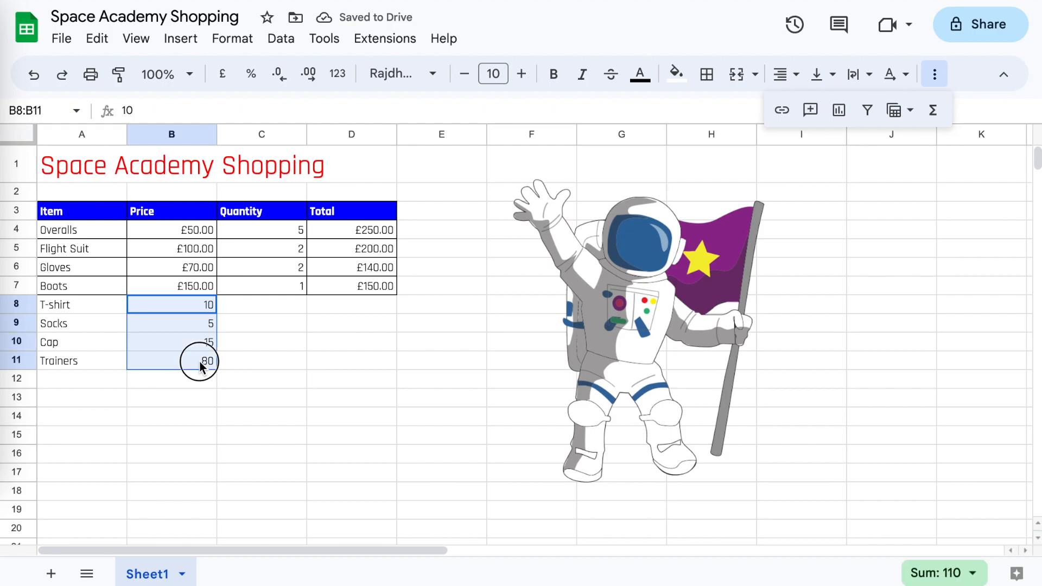
{"action": "left_click", "coordinate": [223, 74]}
Enter the quantities 10, 8, 1 and 2 in cells C8 to C11
{"action": "left_click", "coordinate": [263, 302]}
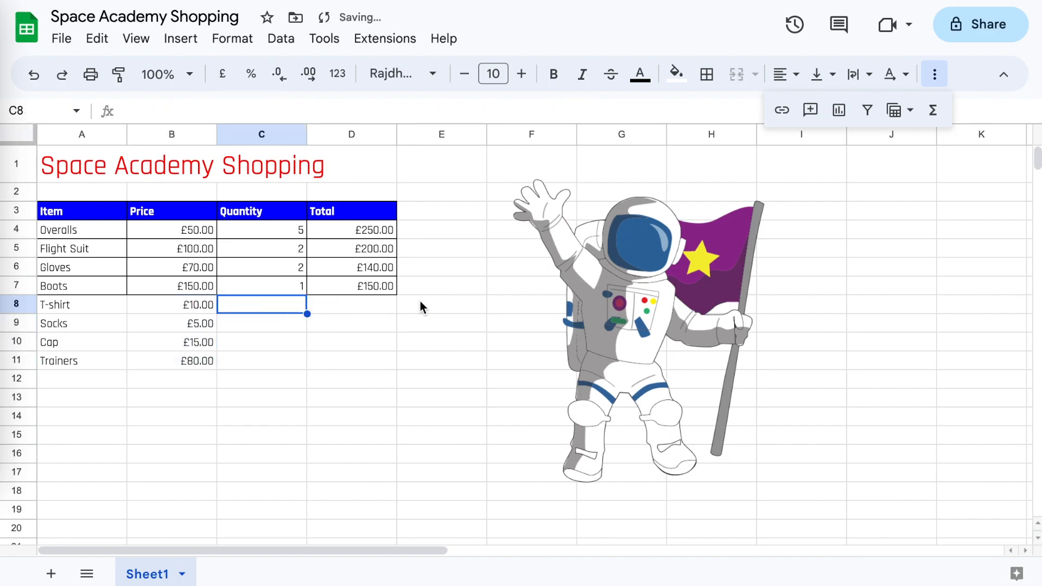
{"action": "type", "text": "10"}
{"action": "key", "text": "Return"}
{"action": "type", "text": "8"}
{"action": "key", "text": "Return"}
{"action": "type", "text": "1"}
{"action": "key", "text": "Return"}
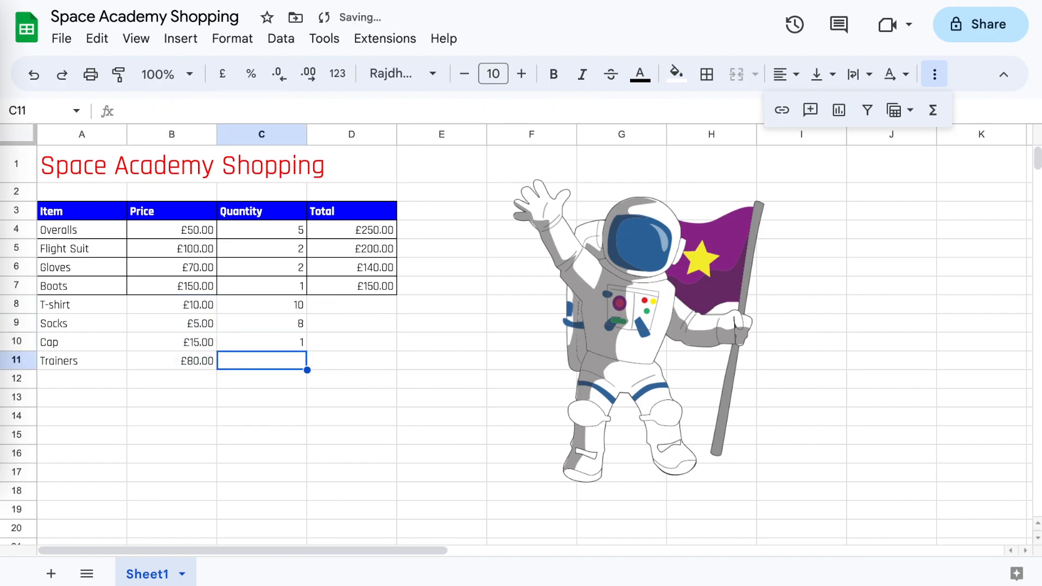
{"action": "type", "text": "2"}
{"action": "key", "text": "Return"}
Copy the Total formula from D7 down through D11 for the four new items
{"action": "left_click", "coordinate": [360, 310]}
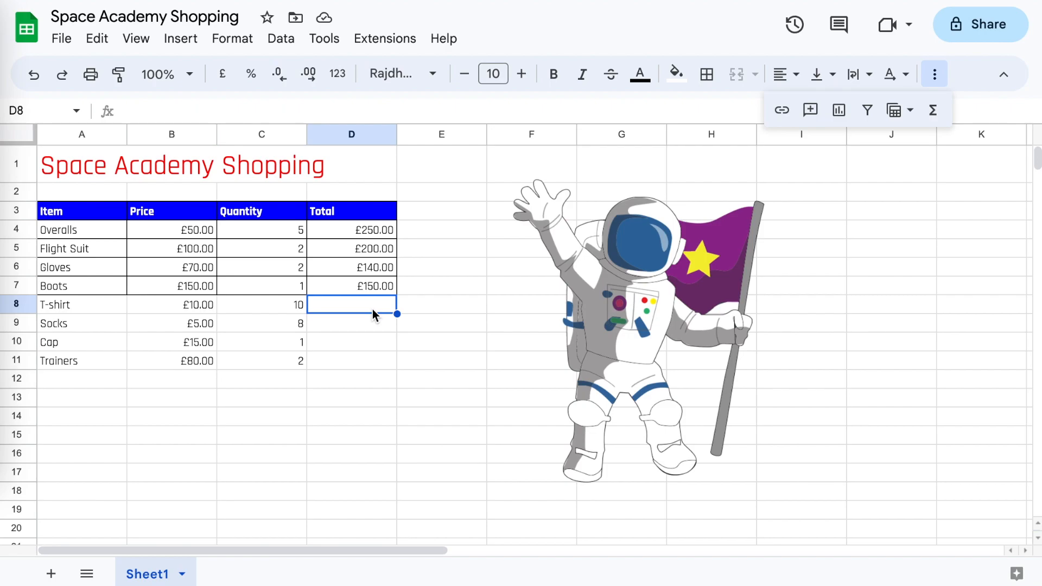
{"action": "left_click", "coordinate": [379, 286]}
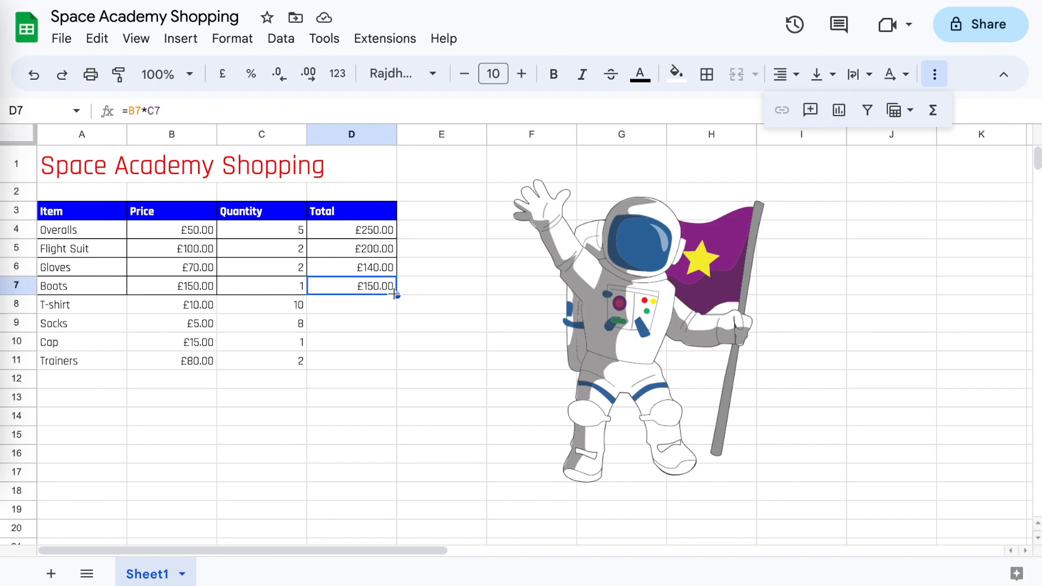
{"action": "left_click_drag", "start_coordinate": [396, 294], "coordinate": [379, 360]}
{"action": "left_click", "coordinate": [283, 379]}
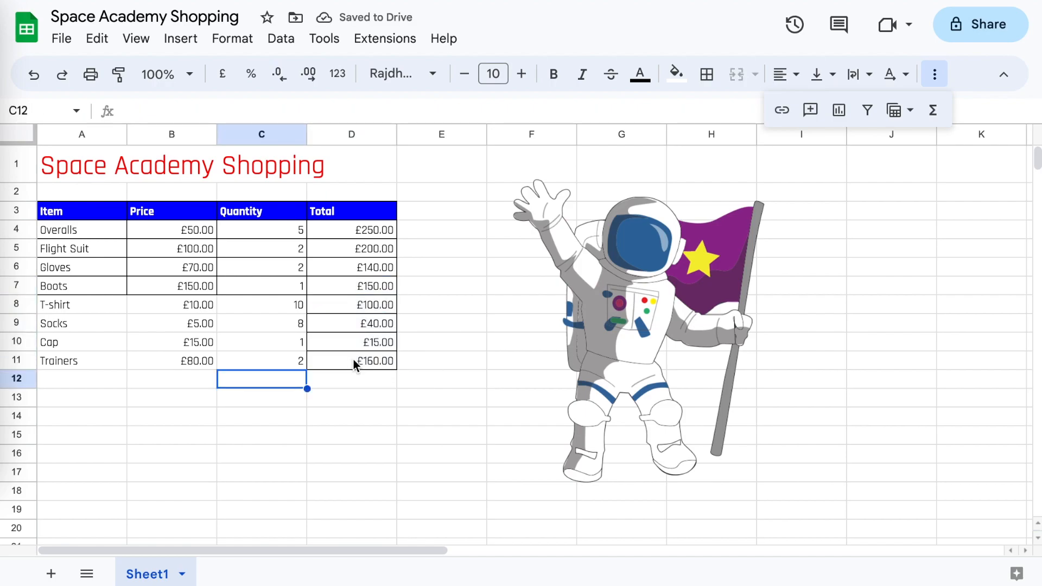
Apply all borders to the new item rows, cells A8 to D11
{"action": "left_click_drag", "start_coordinate": [353, 361], "coordinate": [52, 305]}
{"action": "left_click", "coordinate": [709, 76]}
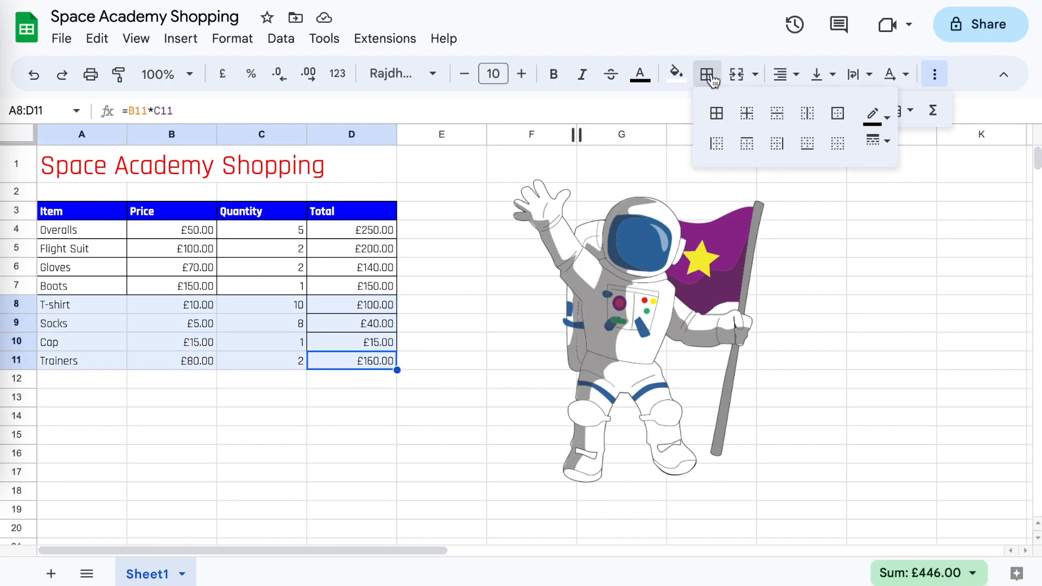
{"action": "left_click", "coordinate": [717, 113]}
Label cell C12 Grand Total and sum D4:D11 in cell D12 with the SUM function
{"action": "left_click", "coordinate": [272, 383]}
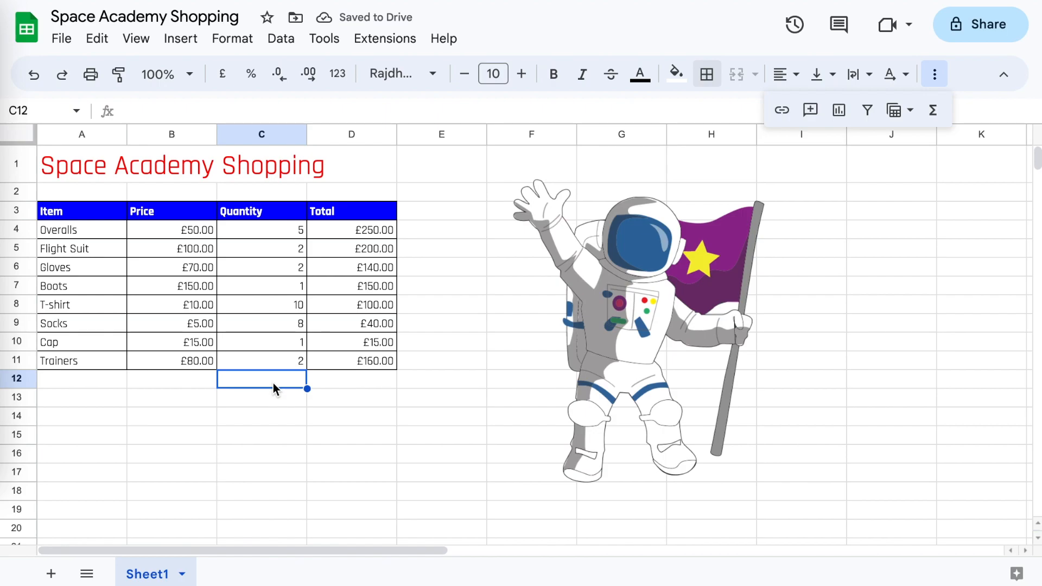
{"action": "type", "text": "Grand Total"}
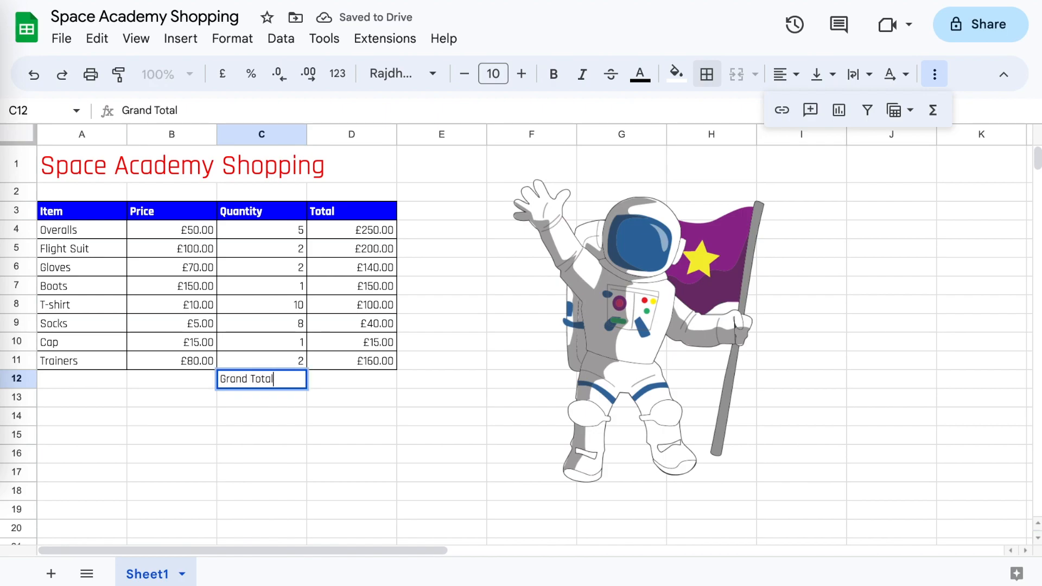
{"action": "key", "text": "Tab"}
{"action": "left_click", "coordinate": [933, 110]}
{"action": "left_click", "coordinate": [863, 141]}
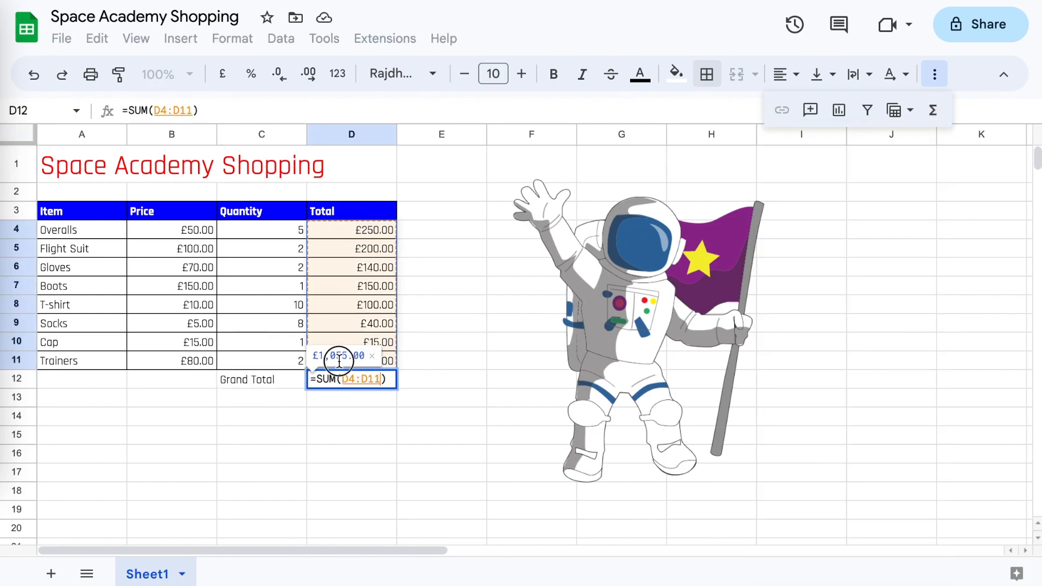
{"action": "key", "text": "Return"}
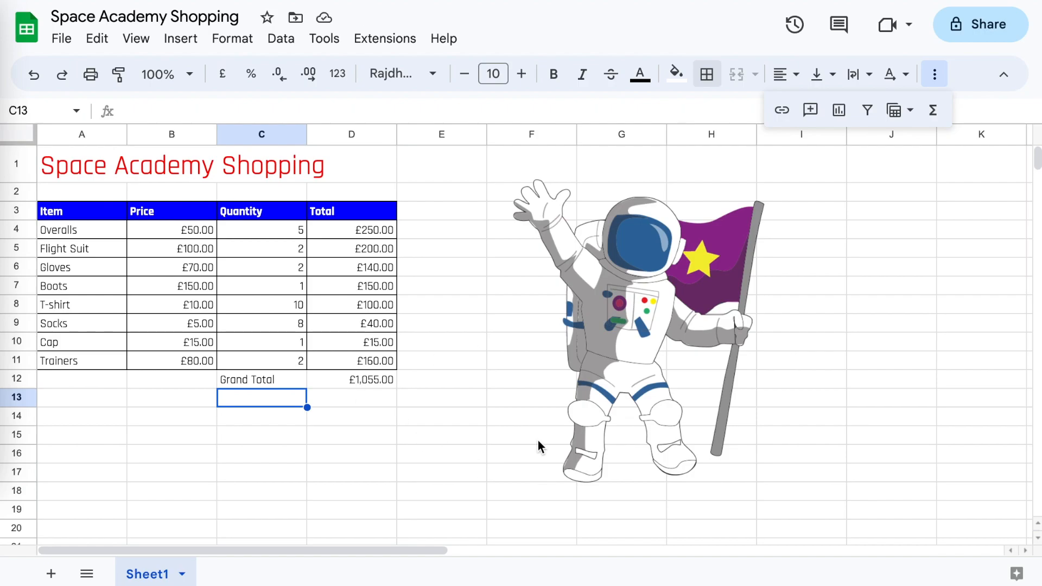